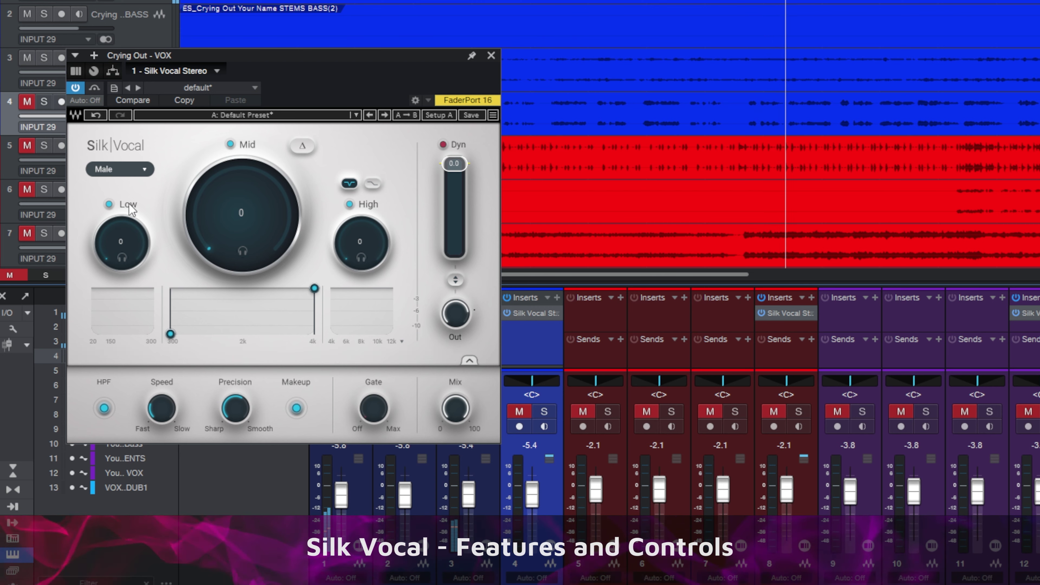
Step: Keep the voice type on Male and extend the reduction graph's resolution to 20k
{"action": "left_click", "coordinate": [119, 169]}
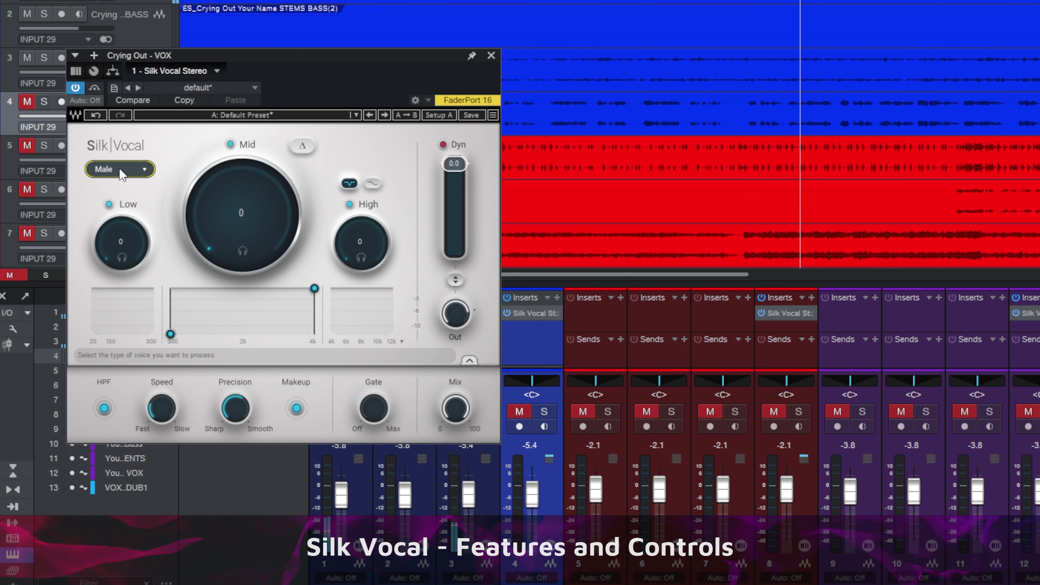
{"action": "left_click", "coordinate": [119, 168]}
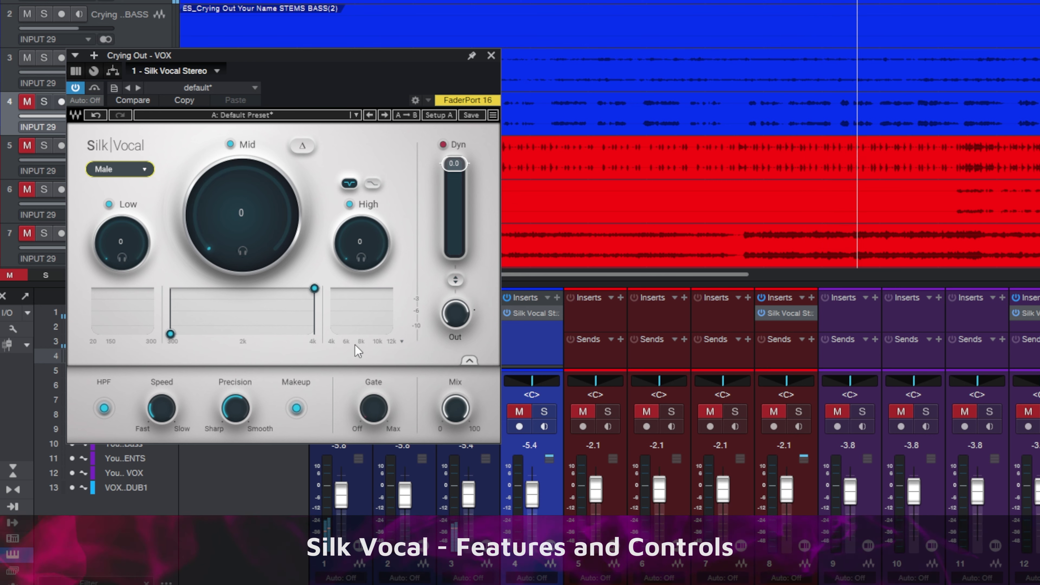
{"action": "left_click", "coordinate": [402, 341]}
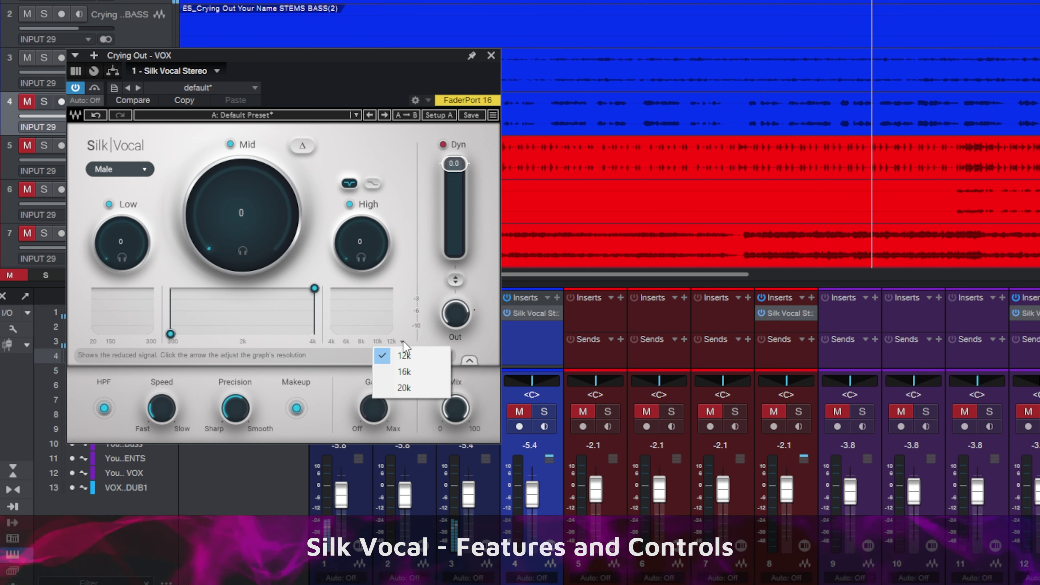
{"action": "left_click", "coordinate": [404, 388]}
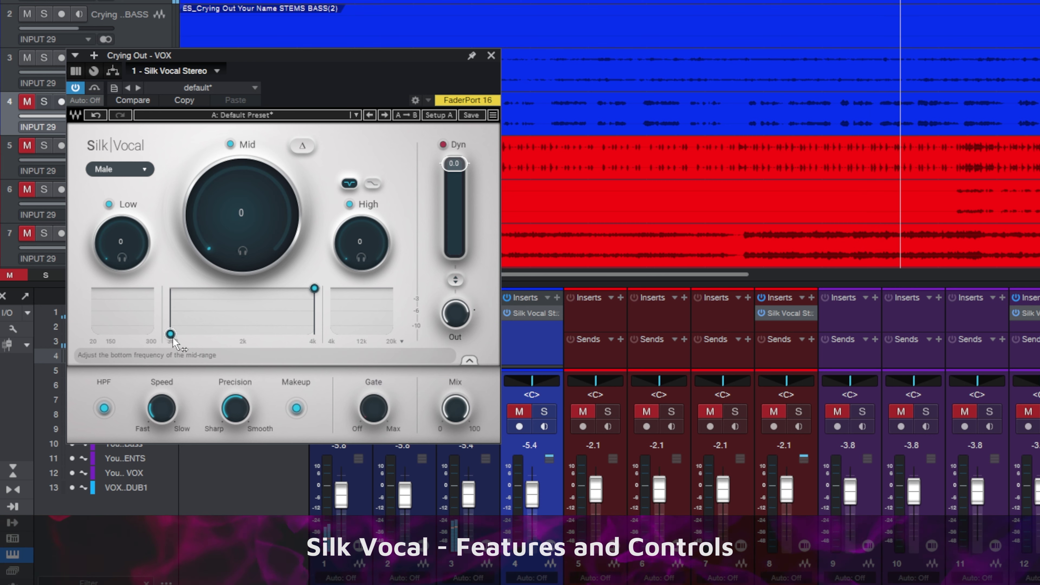
Step: Try moving the mid-range's bottom and top frequency limits, returning the bottom limit to its lowest frequency
{"action": "left_click_drag", "start_coordinate": [170, 334], "coordinate": [208, 334]}
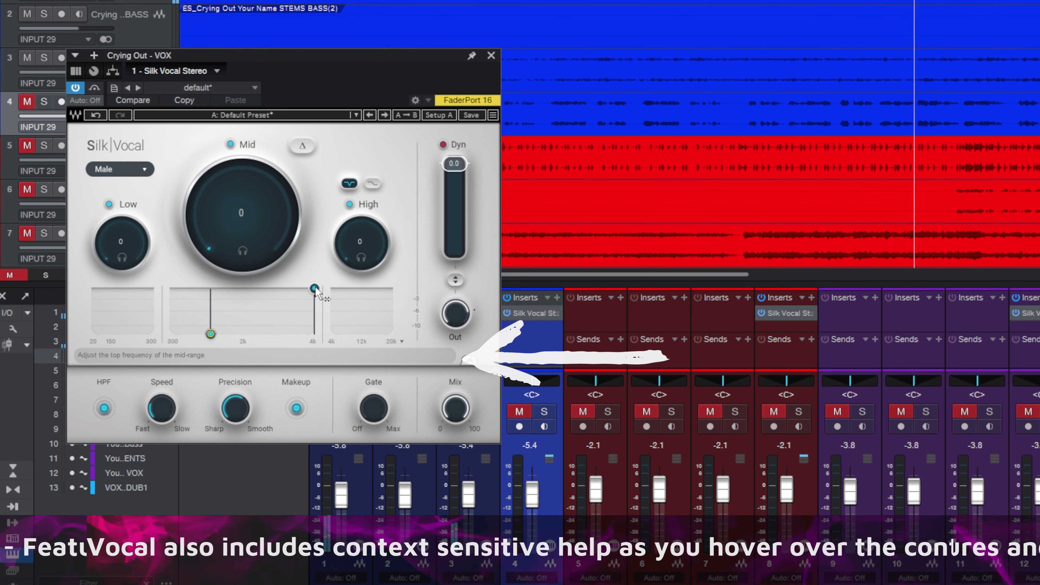
{"action": "mouse_move", "coordinate": [314, 288]}
{"action": "left_mouse_down"}
{"action": "mouse_move", "coordinate": [277, 288]}
{"action": "mouse_move", "coordinate": [315, 288]}
{"action": "left_mouse_up"}
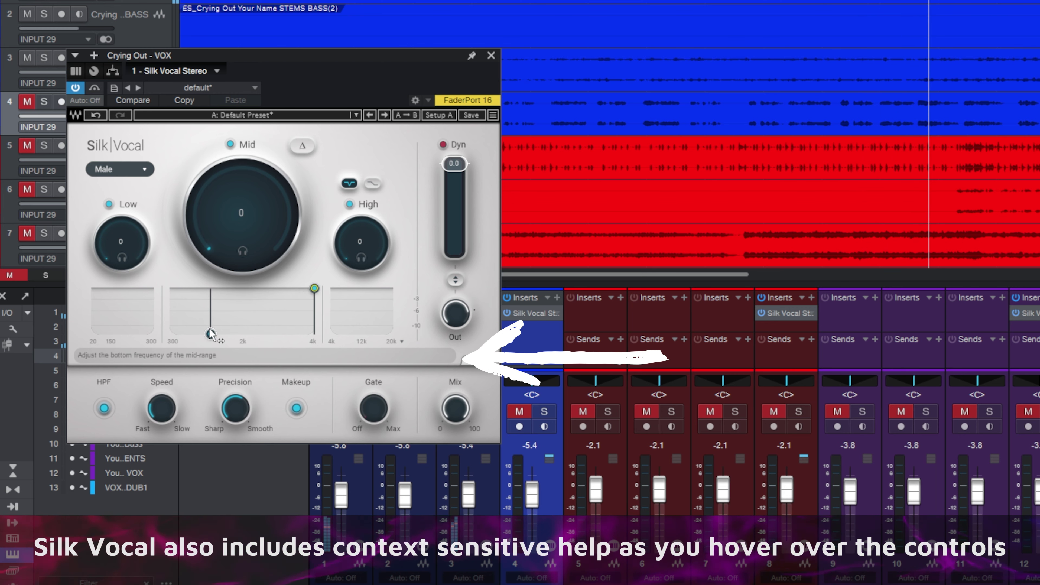
{"action": "left_click_drag", "start_coordinate": [209, 335], "coordinate": [169, 335]}
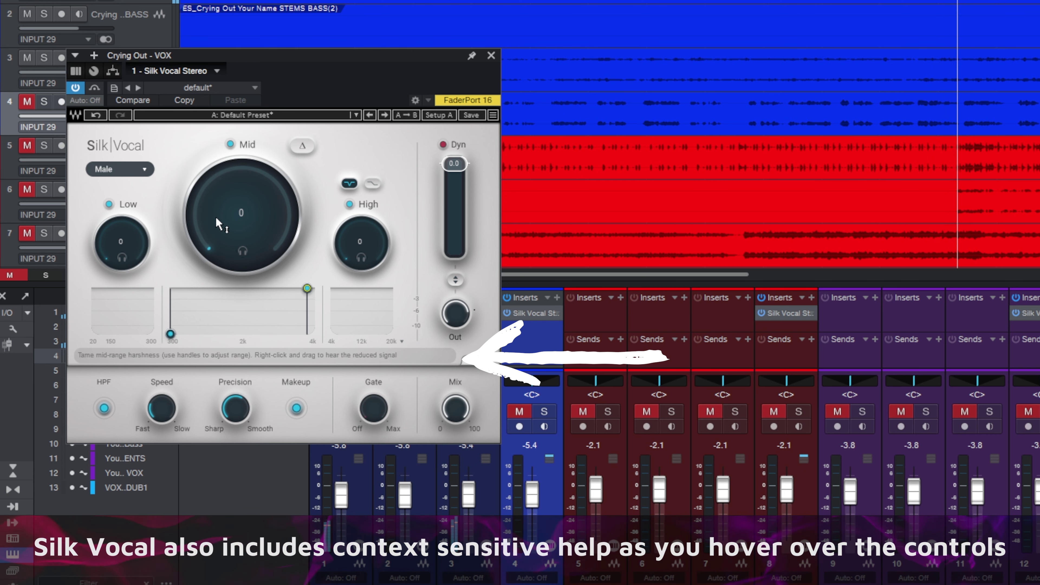
Step: Try out the Mid band's amount, solo and bypass, and switch listening to the reduced signal on and off
{"action": "left_click_drag", "start_coordinate": [260, 229], "coordinate": [260, 247]}
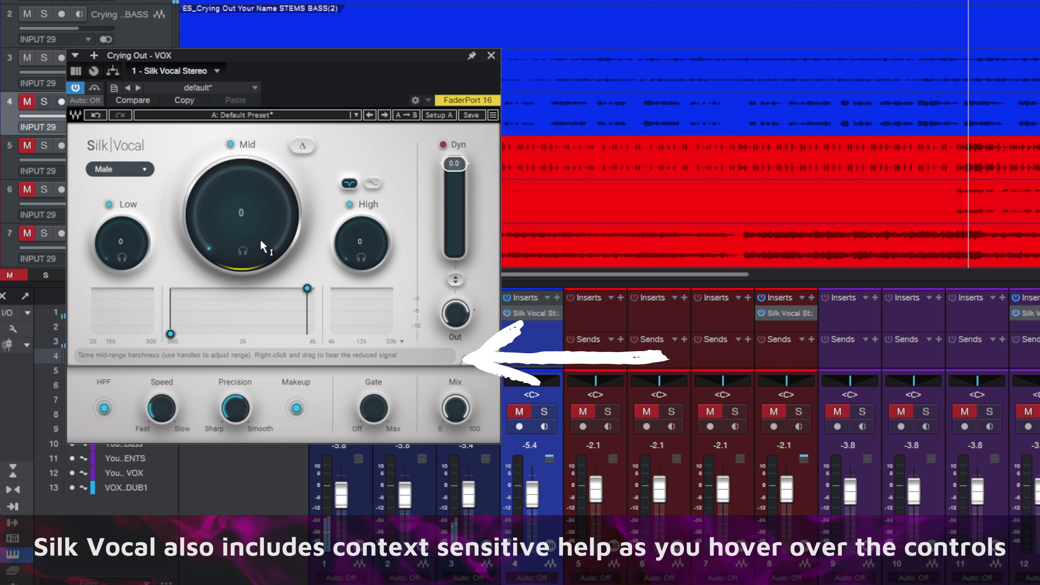
{"action": "left_click", "coordinate": [243, 251]}
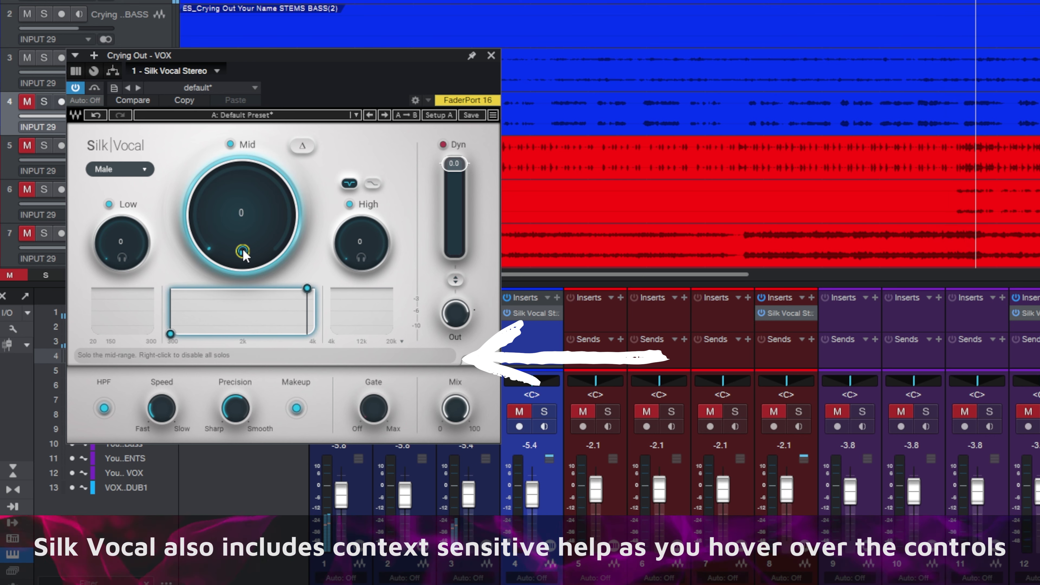
{"action": "left_click", "coordinate": [230, 144]}
{"action": "left_click", "coordinate": [230, 144]}
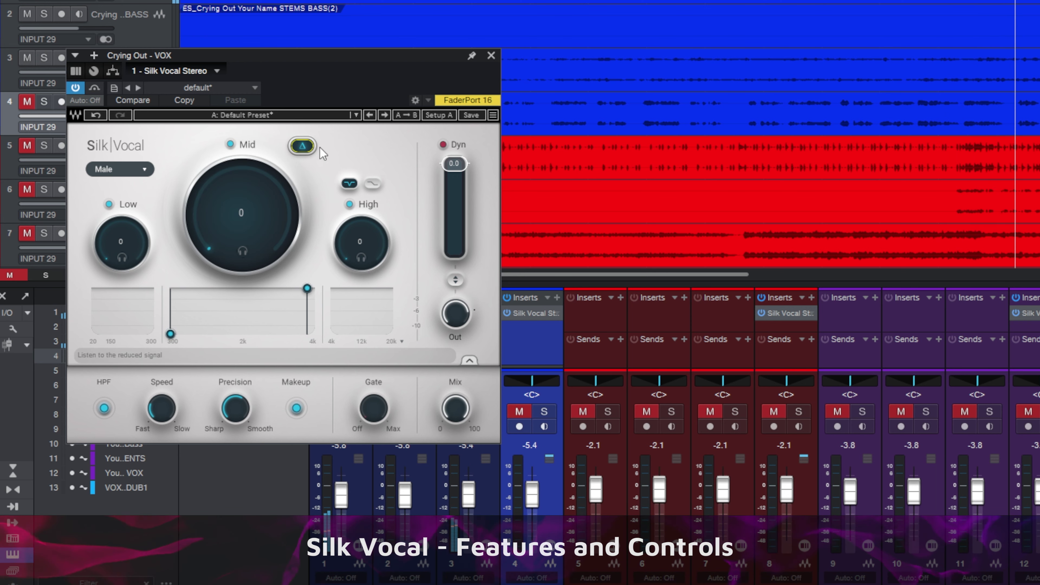
{"action": "left_click", "coordinate": [309, 145]}
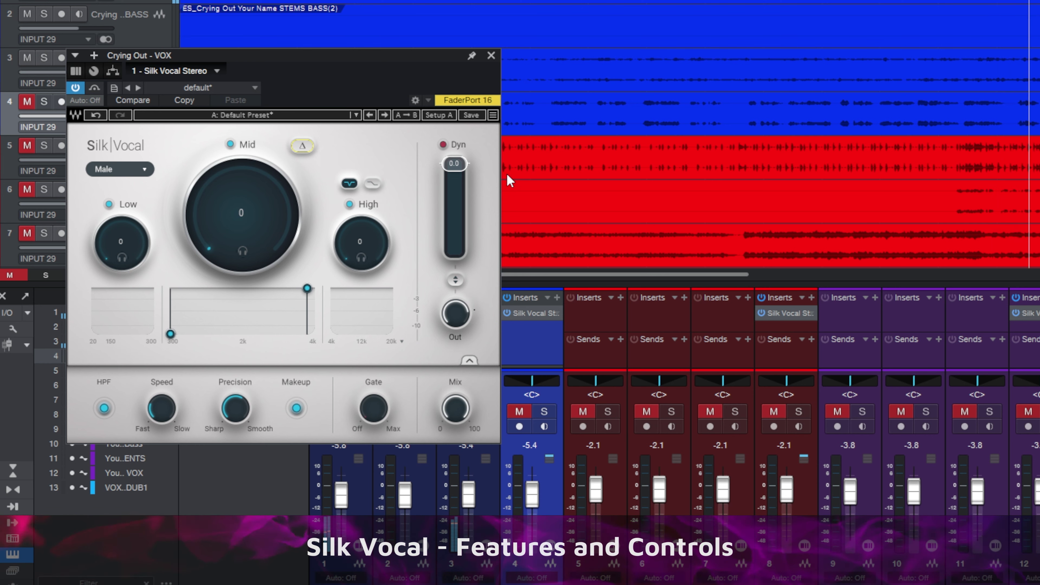
Step: Unmute the Crying Out vocal channel and set Dyn to -13.0, Mid to 48, Low to 40 and High to 47
{"action": "left_click_drag", "start_coordinate": [454, 163], "coordinate": [454, 197]}
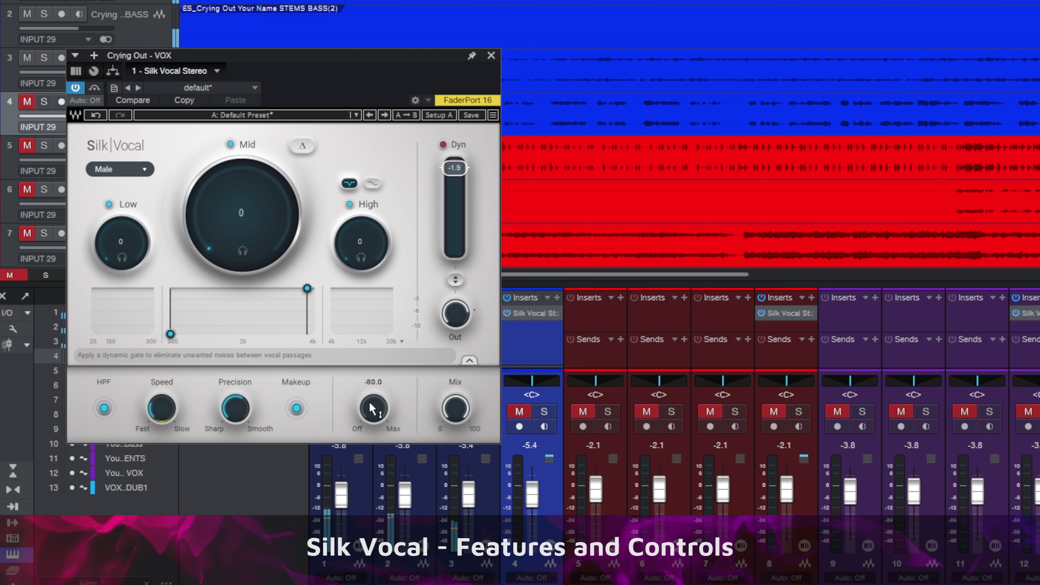
{"action": "left_click", "coordinate": [519, 412]}
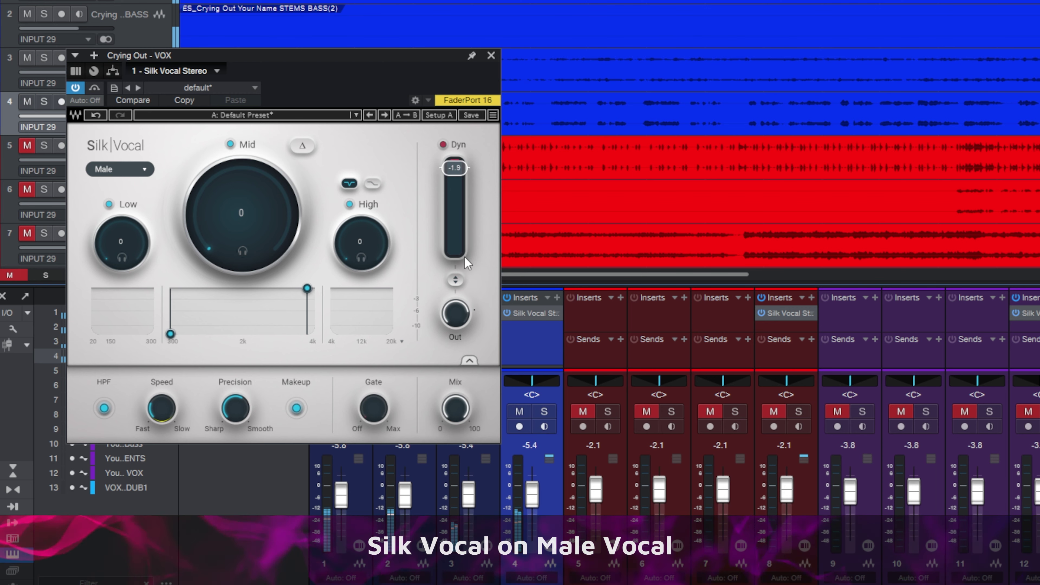
{"action": "left_click_drag", "start_coordinate": [455, 167], "coordinate": [455, 196]}
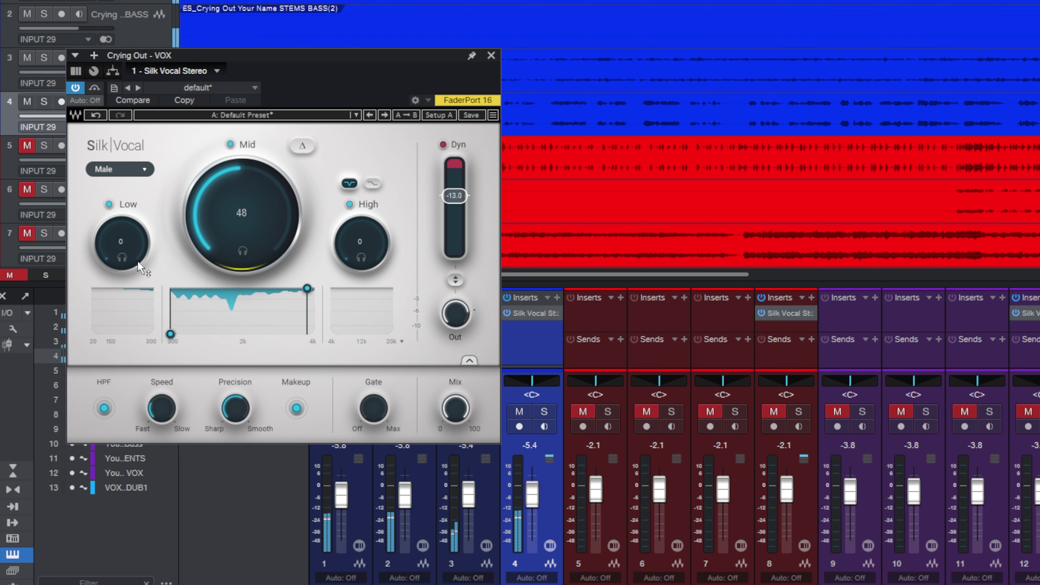
{"action": "left_click_drag", "start_coordinate": [120, 246], "coordinate": [121, 238]}
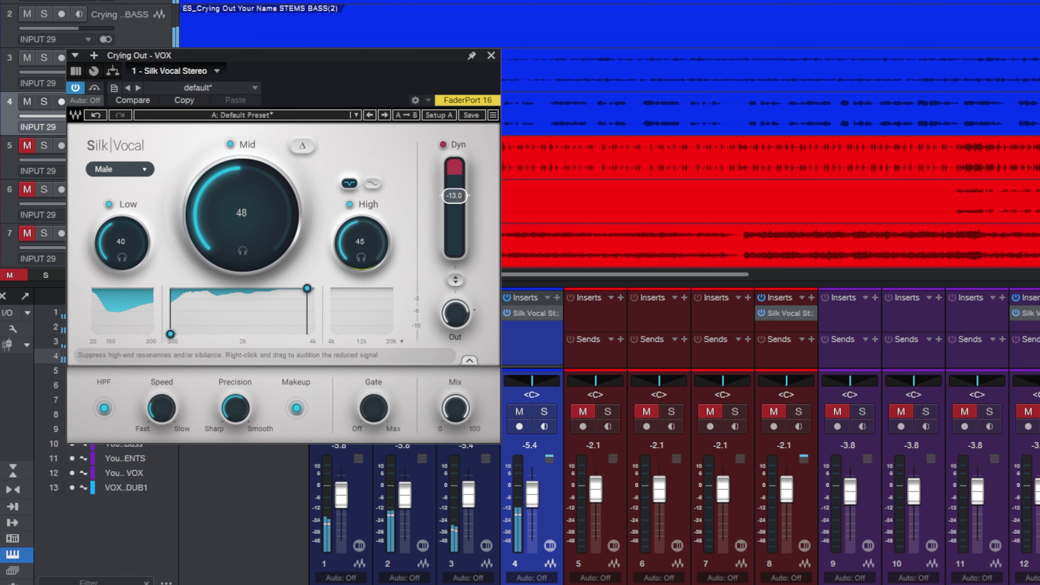
{"action": "left_click_drag", "start_coordinate": [359, 247], "coordinate": [358, 244]}
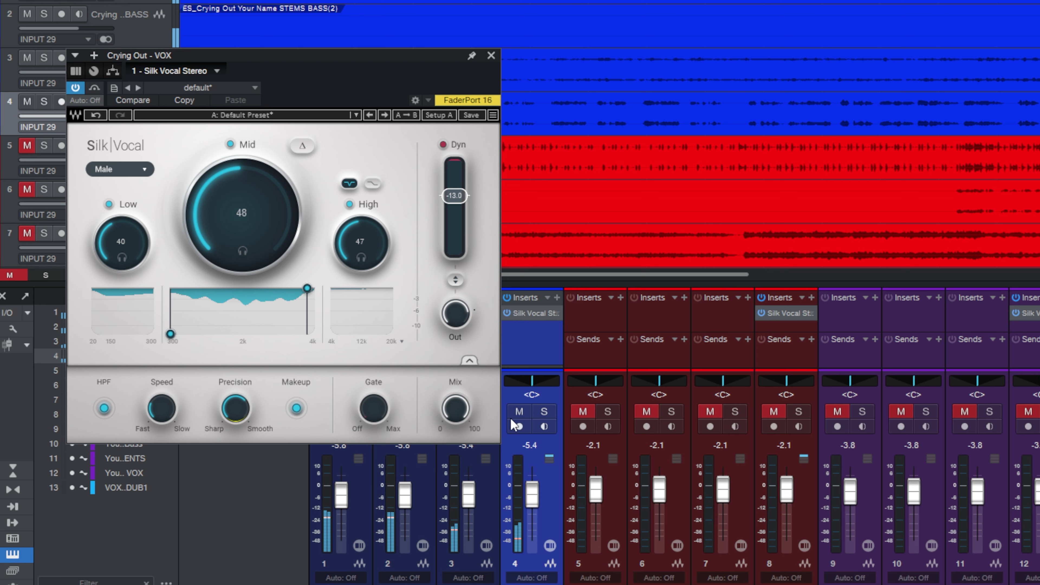
Step: With the Crying Out vocal temporarily soloed, add some Gate and set Mid to 53, Low to 27 and High to 39
{"action": "left_click", "coordinate": [545, 411]}
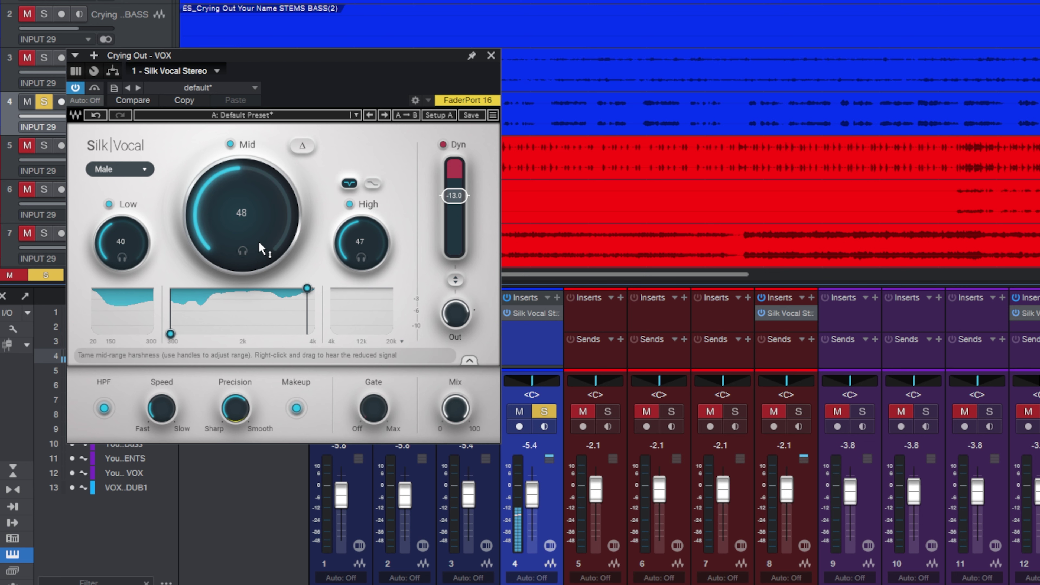
{"action": "left_click_drag", "start_coordinate": [373, 408], "coordinate": [373, 402]}
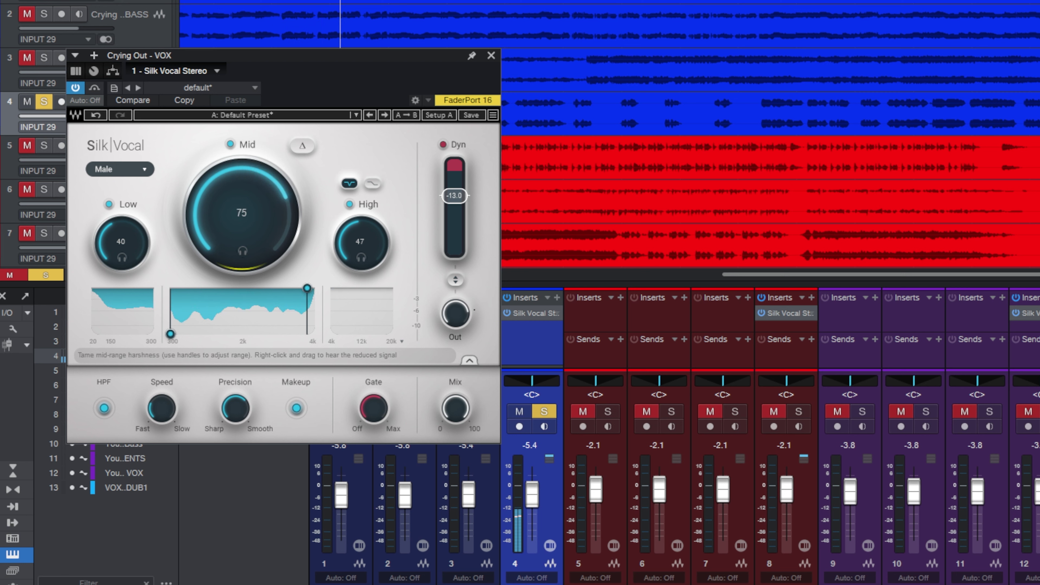
{"action": "left_click_drag", "start_coordinate": [242, 213], "coordinate": [242, 221]}
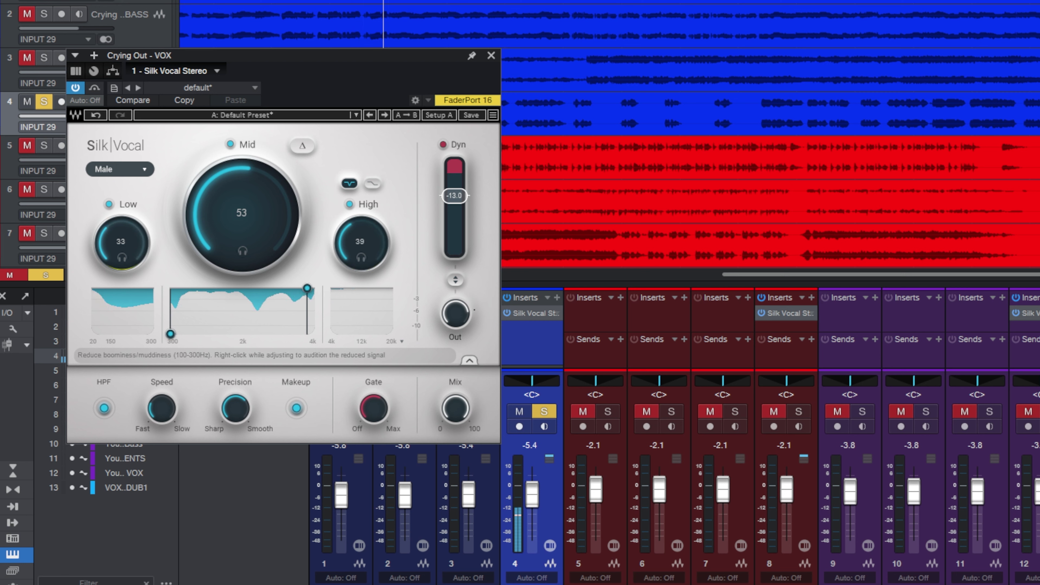
{"action": "left_click_drag", "start_coordinate": [120, 241], "coordinate": [121, 248]}
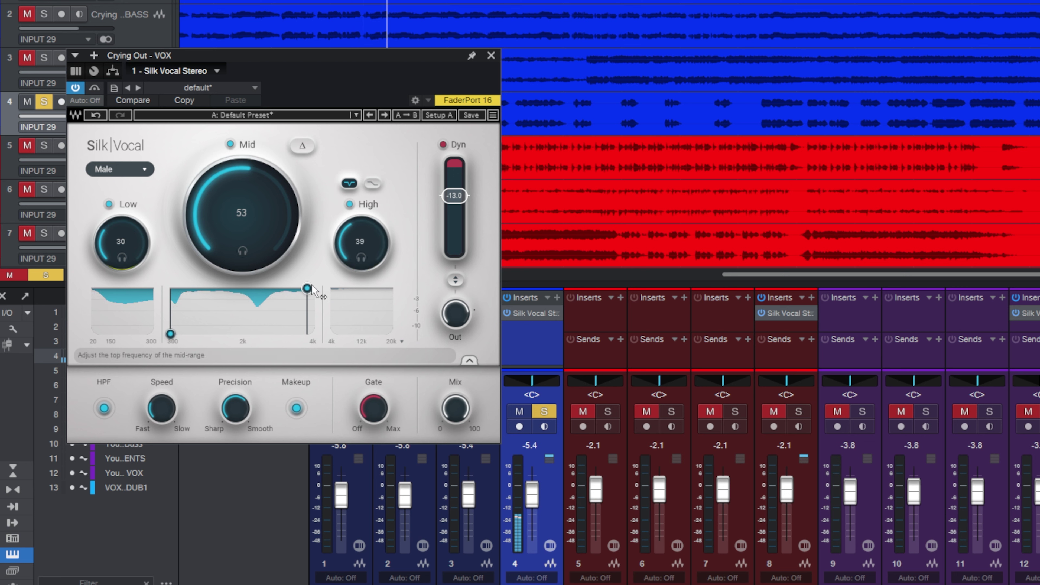
{"action": "left_click", "coordinate": [544, 412]}
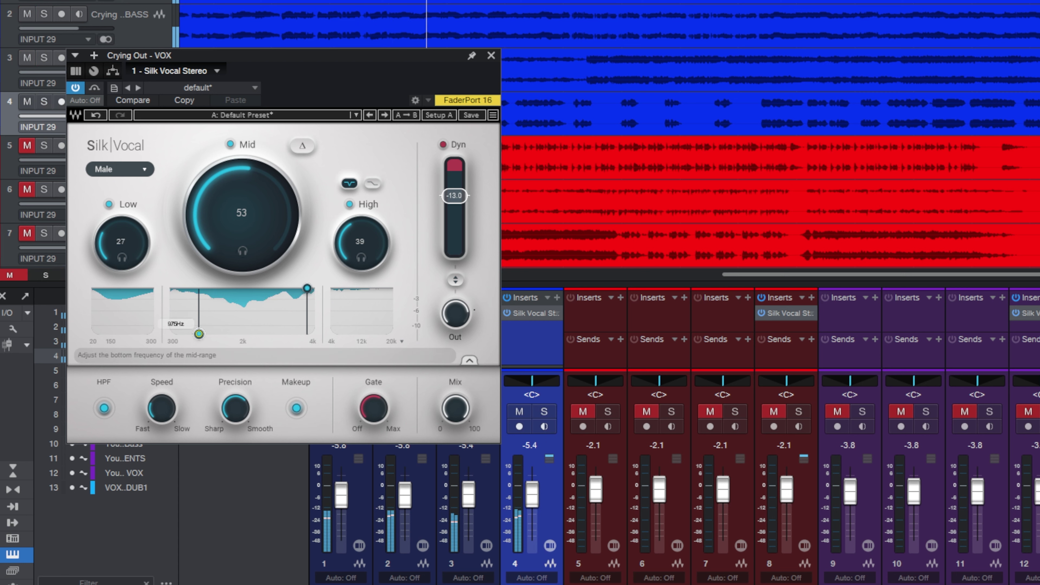
Step: Narrow the mid-range from both ends on the Crying Out vocal, reduce Mid to 43 and increase the High suppression
{"action": "left_click_drag", "start_coordinate": [199, 333], "coordinate": [205, 334]}
{"action": "left_click_drag", "start_coordinate": [307, 289], "coordinate": [273, 296]}
{"action": "left_click_drag", "start_coordinate": [232, 225], "coordinate": [232, 243]}
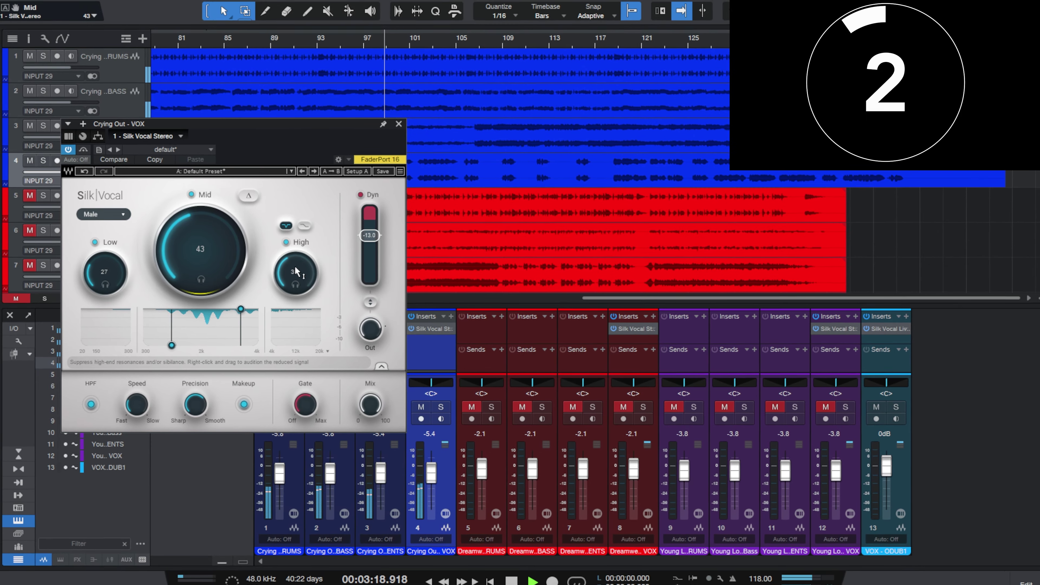
{"action": "left_click_drag", "start_coordinate": [303, 265], "coordinate": [302, 242]}
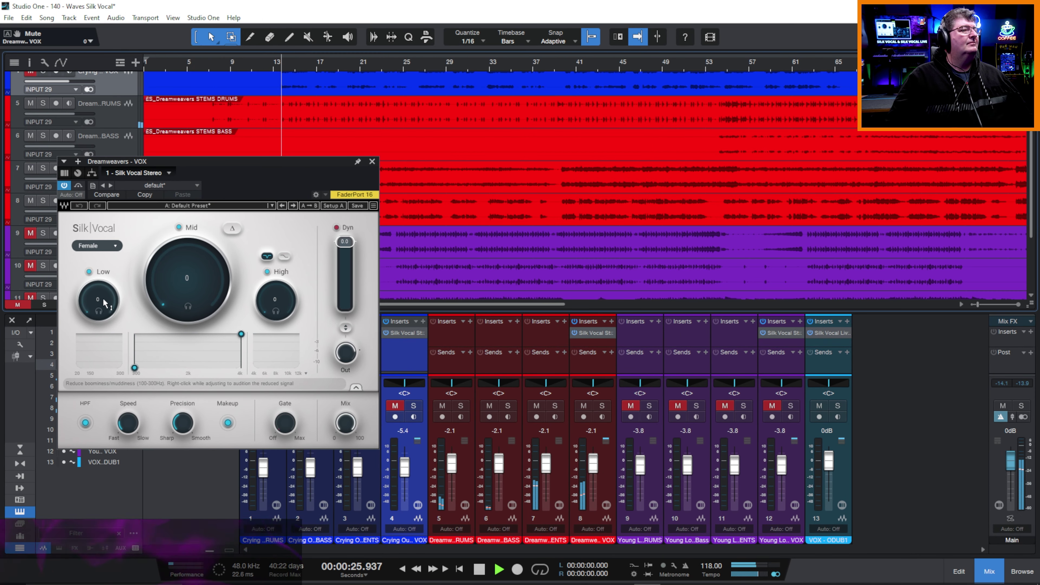
Step: On the Dreamweavers female vocal, set Low to 38, Mid to 44, High to 39 and Dyn to -10.1
{"action": "left_click_drag", "start_coordinate": [100, 298], "coordinate": [100, 279]}
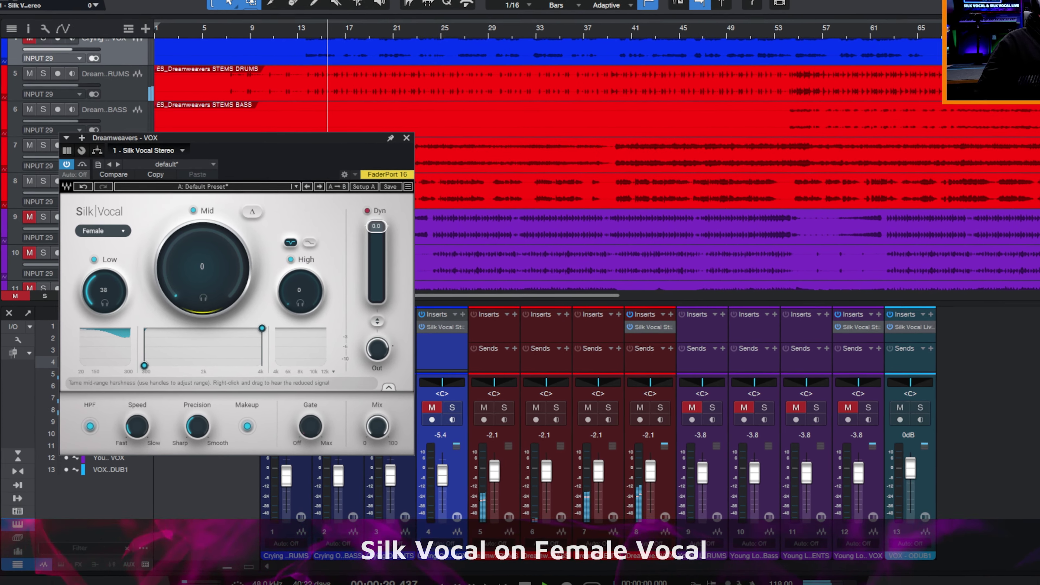
{"action": "left_click_drag", "start_coordinate": [215, 296], "coordinate": [215, 276]}
{"action": "left_click_drag", "start_coordinate": [318, 296], "coordinate": [318, 278]}
{"action": "left_click_drag", "start_coordinate": [415, 207], "coordinate": [452, 215]}
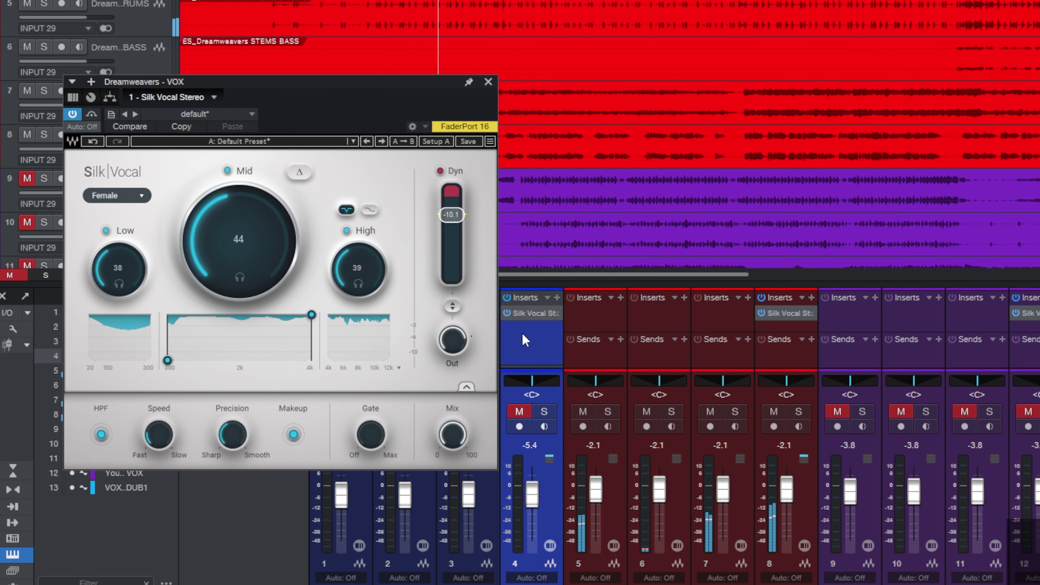
Step: Solo the Dreamweavers vocal, raise Mid to 93 and limit the mid-range from 300 Hz to just above 2k
{"action": "left_click", "coordinate": [798, 413]}
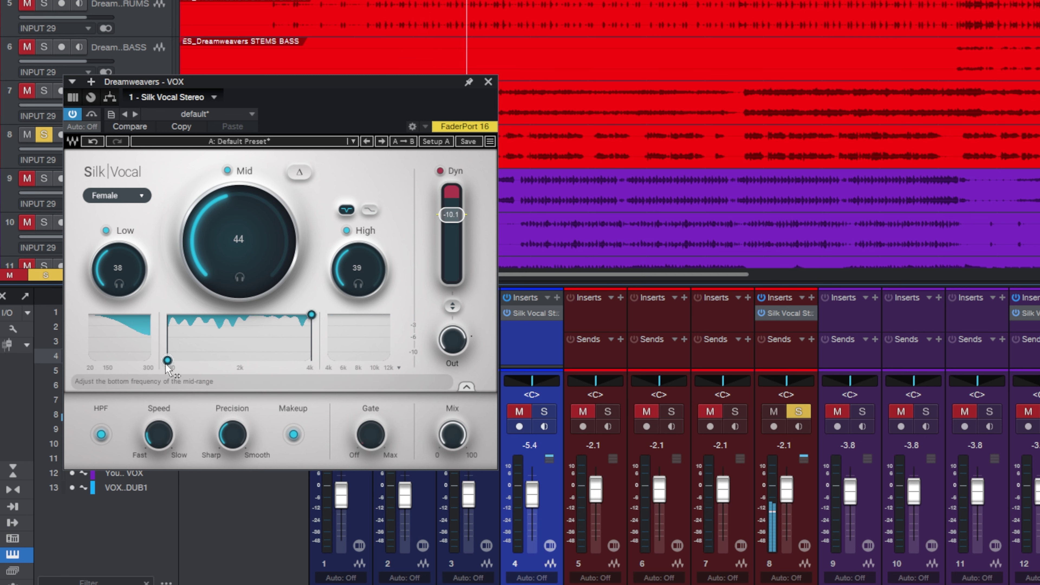
{"action": "left_click_drag", "start_coordinate": [194, 360], "coordinate": [198, 360]}
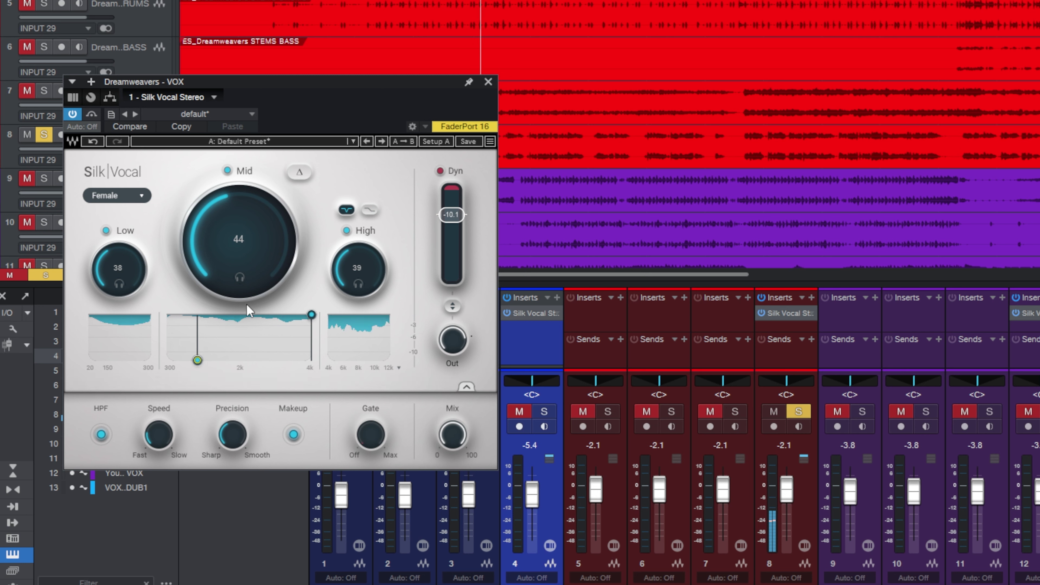
{"action": "left_click_drag", "start_coordinate": [242, 259], "coordinate": [241, 204]}
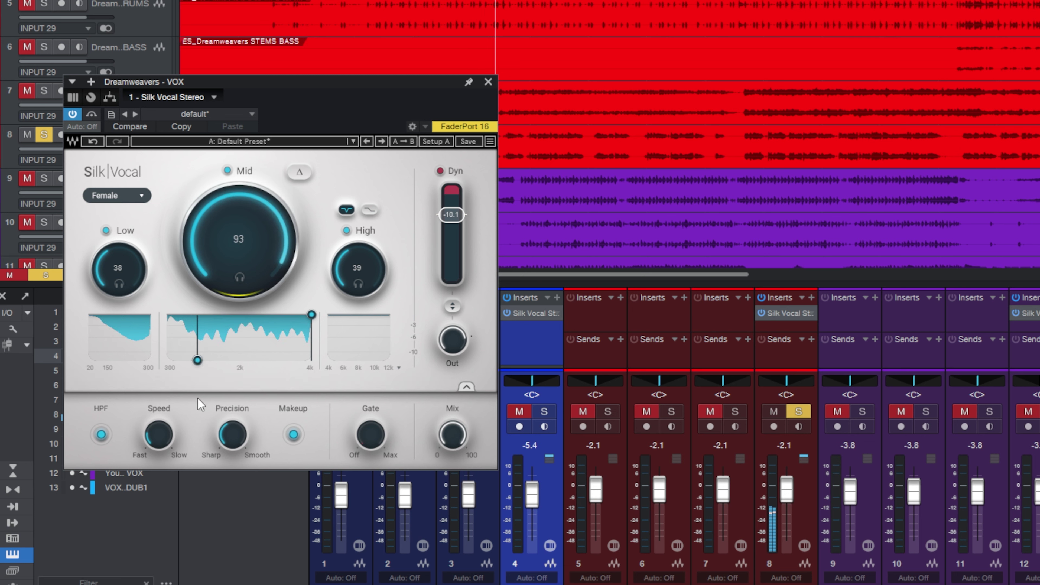
{"action": "left_click_drag", "start_coordinate": [198, 360], "coordinate": [168, 361]}
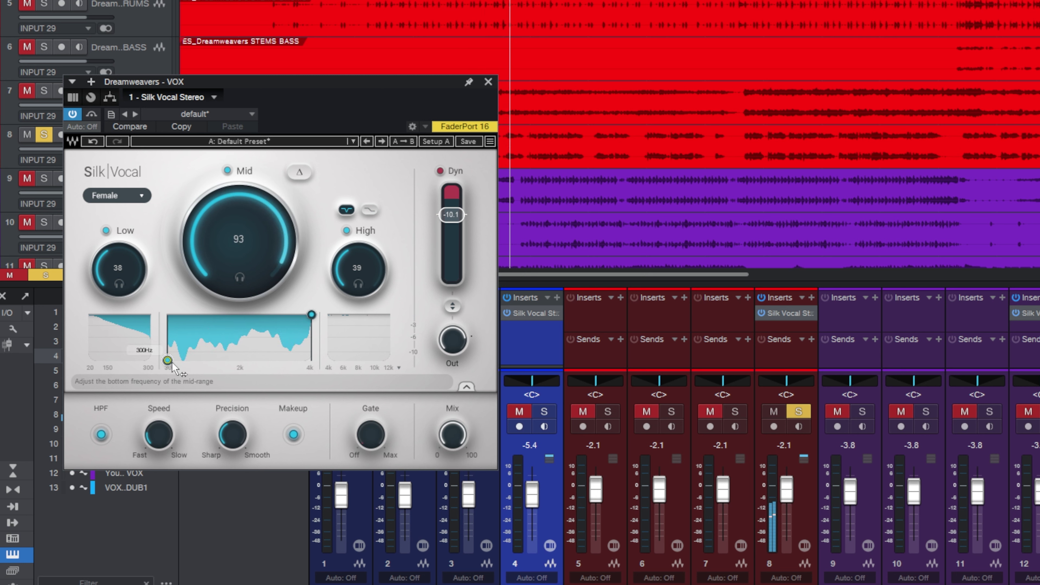
{"action": "left_click_drag", "start_coordinate": [311, 315], "coordinate": [254, 315]}
Step: Set High to 26 and Low to 25, and move Precision toward Smooth and Speed toward Slow
{"action": "mouse_move", "coordinate": [357, 269]}
{"action": "left_mouse_down"}
{"action": "mouse_move", "coordinate": [357, 234]}
{"action": "mouse_move", "coordinate": [357, 274]}
{"action": "left_mouse_up"}
{"action": "left_click_drag", "start_coordinate": [102, 271], "coordinate": [113, 277]}
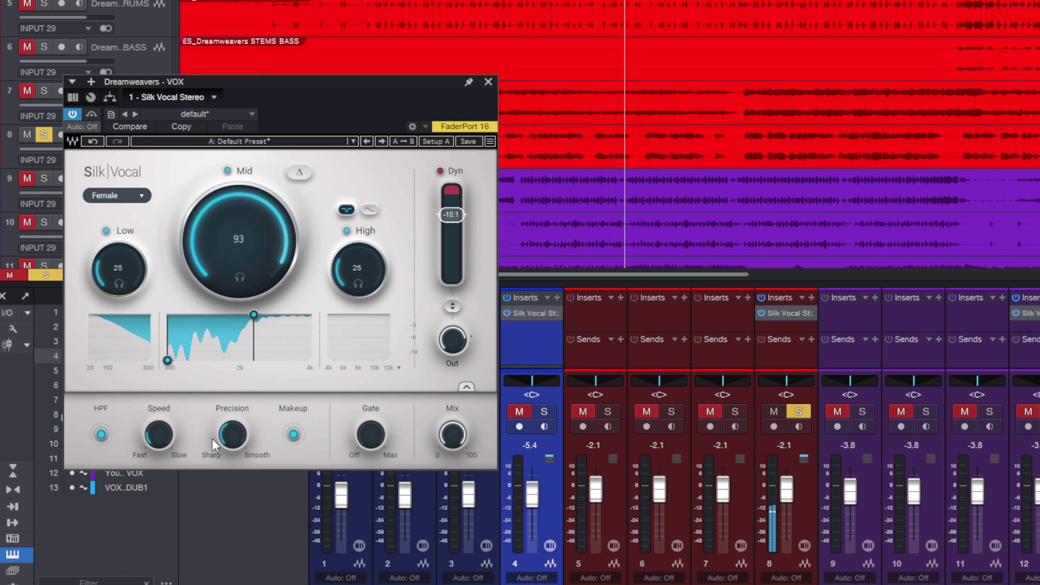
{"action": "left_click_drag", "start_coordinate": [227, 437], "coordinate": [228, 431]}
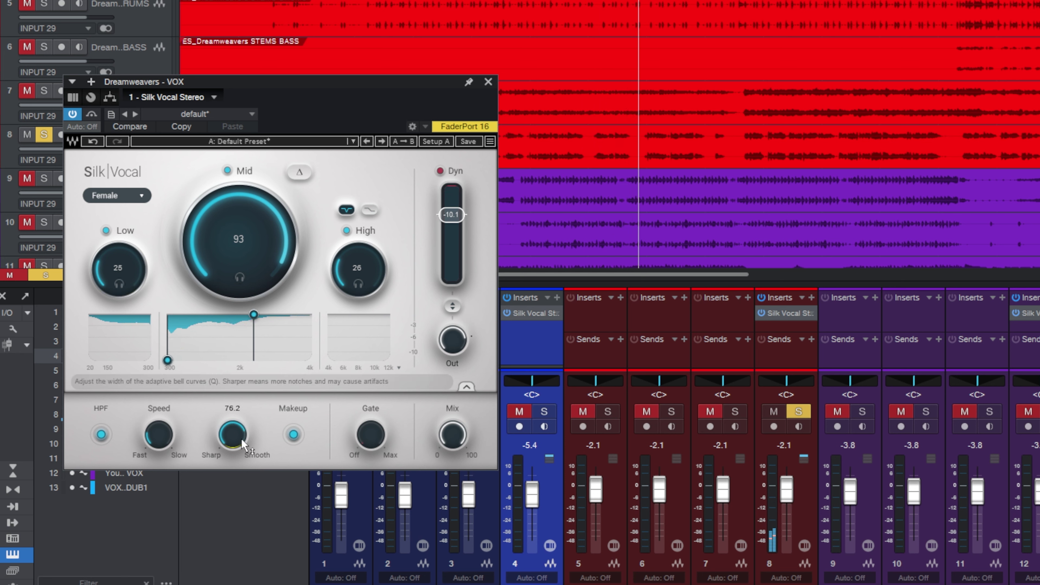
{"action": "mouse_move", "coordinate": [161, 436]}
{"action": "left_mouse_down"}
{"action": "mouse_move", "coordinate": [160, 446]}
{"action": "mouse_move", "coordinate": [159, 433]}
{"action": "left_mouse_up"}
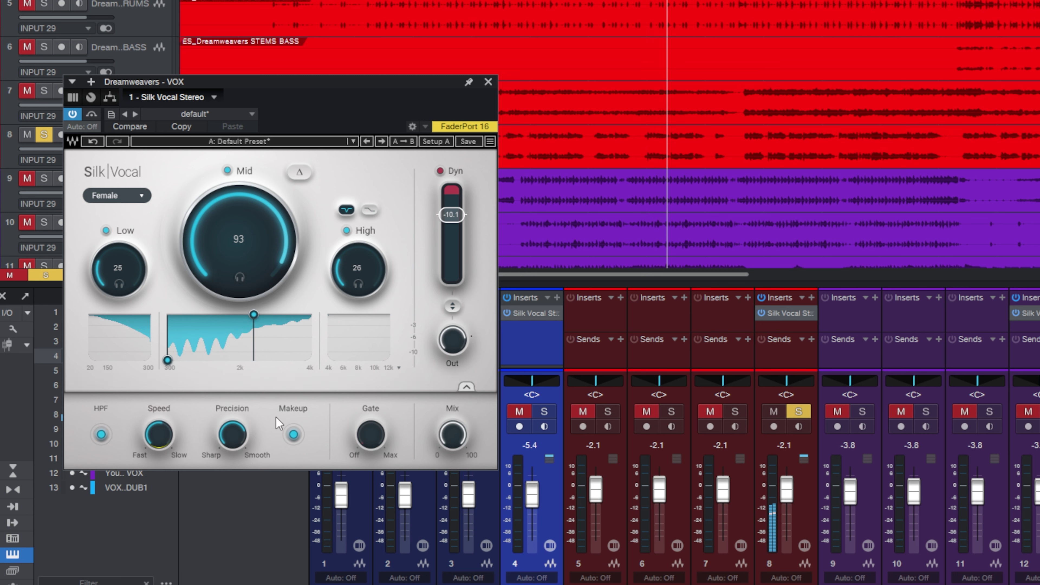
Step: Apply some Gate to the Dreamweavers vocal, end its solo and set High to 19
{"action": "left_click_drag", "start_coordinate": [398, 445], "coordinate": [371, 440]}
{"action": "left_click", "coordinate": [799, 412]}
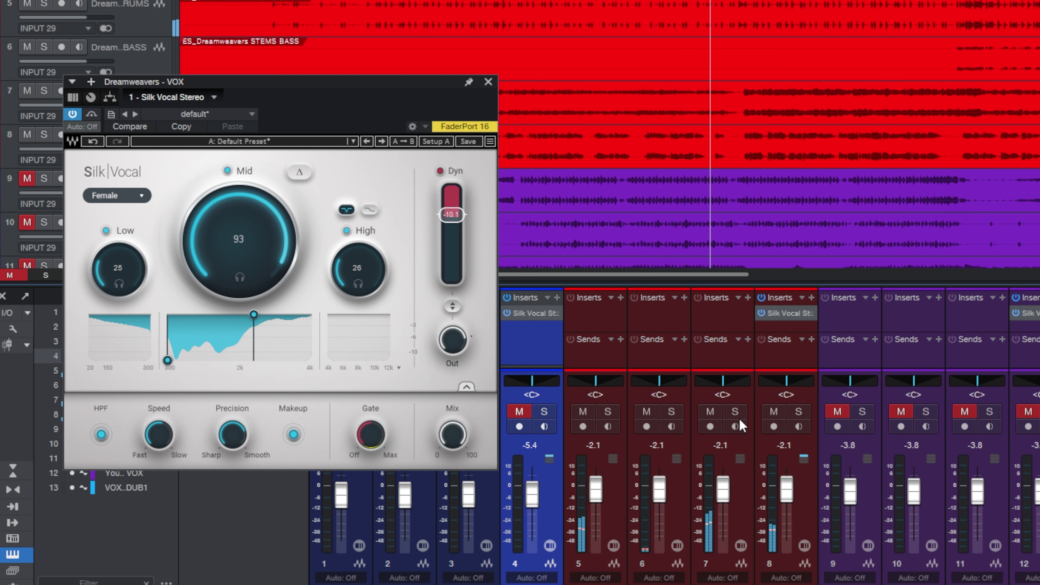
{"action": "left_click_drag", "start_coordinate": [365, 435], "coordinate": [371, 440]}
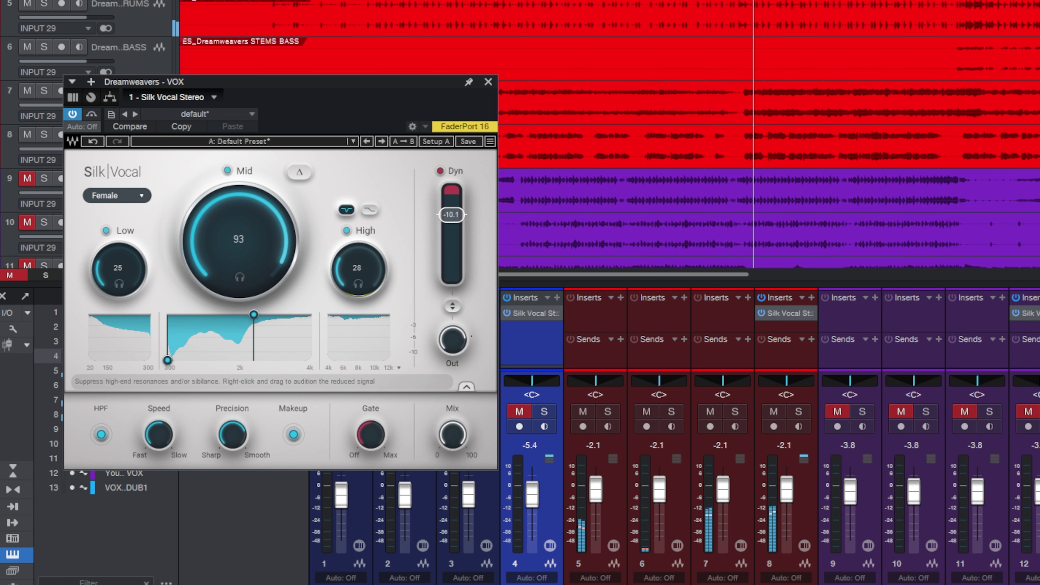
{"action": "left_click_drag", "start_coordinate": [358, 268], "coordinate": [358, 261]}
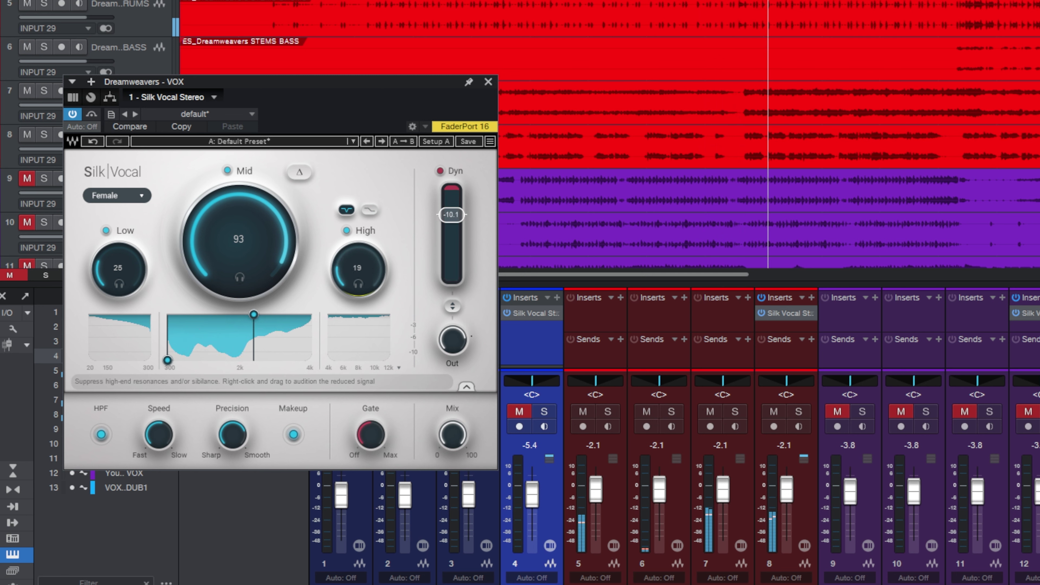
Step: On the Dreamweavers vocal, set the mid-range's upper limit to 2672 Hz, lower Mid to 41 and fine-tune Low
{"action": "left_click_drag", "start_coordinate": [253, 315], "coordinate": [285, 314]}
{"action": "left_click_drag", "start_coordinate": [257, 215], "coordinate": [230, 257]}
{"action": "left_click_drag", "start_coordinate": [247, 326], "coordinate": [215, 331]}
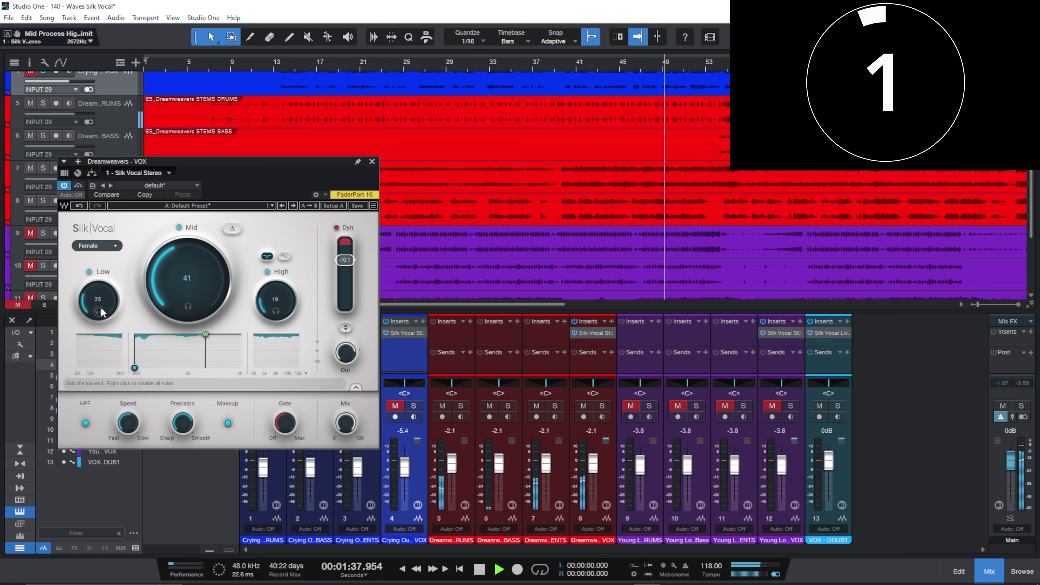
{"action": "left_click_drag", "start_coordinate": [98, 300], "coordinate": [97, 292]}
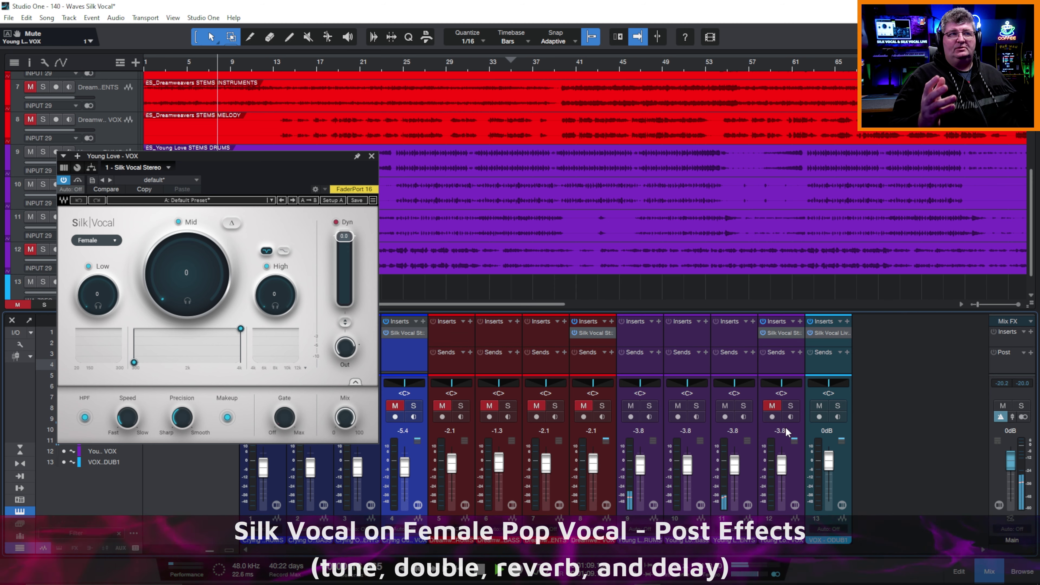
Step: Unmute the Young Love vocal and set its Mid to 61, High to 33, Low to 29, Dyn to -10.3 and Precision to 62.1
{"action": "left_click", "coordinate": [785, 427]}
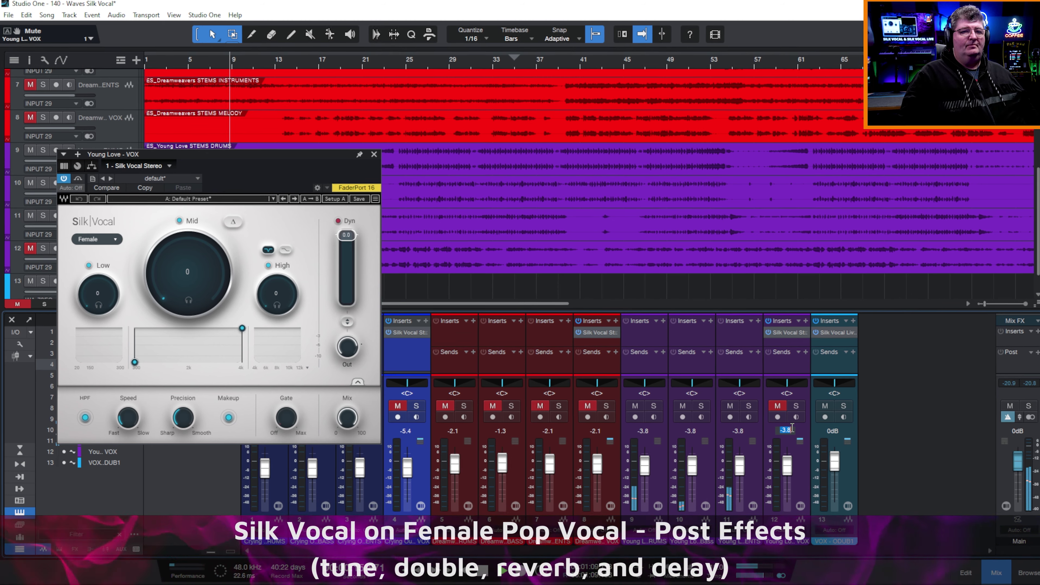
{"action": "left_click", "coordinate": [779, 406]}
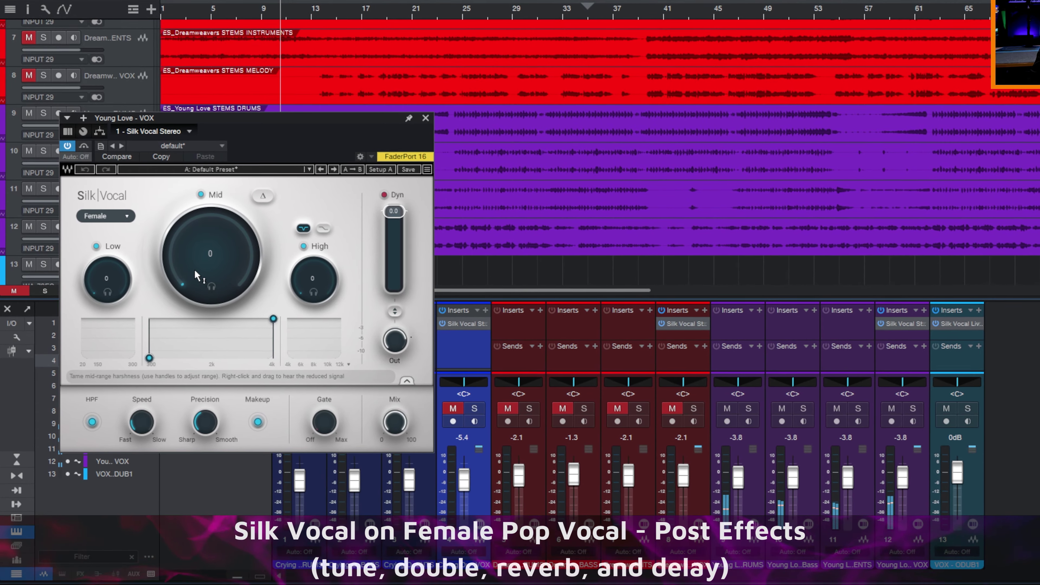
{"action": "left_click_drag", "start_coordinate": [198, 269], "coordinate": [197, 236]}
{"action": "left_click_drag", "start_coordinate": [355, 283], "coordinate": [355, 249]}
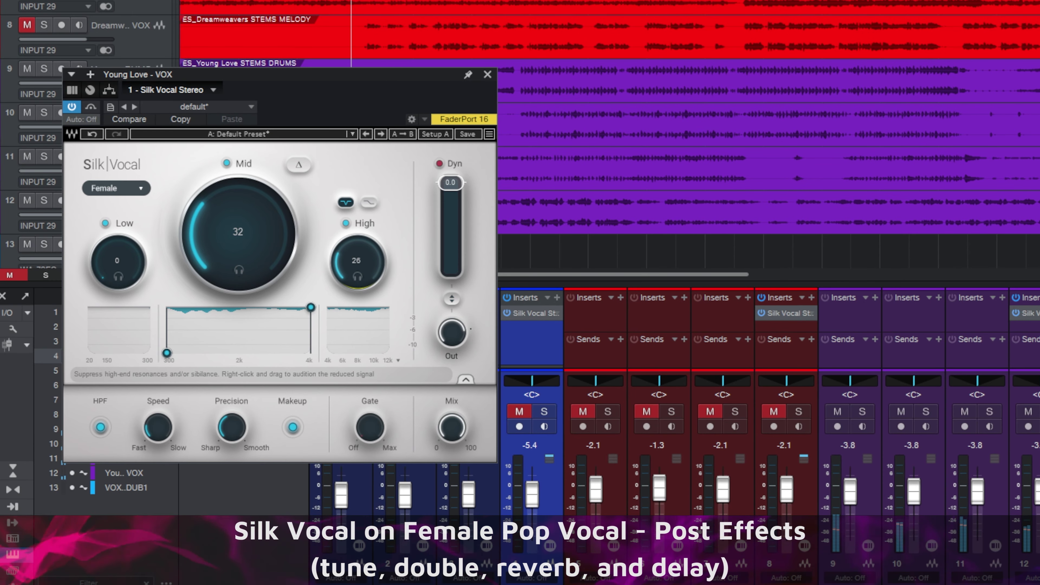
{"action": "left_click_drag", "start_coordinate": [451, 183], "coordinate": [450, 202]}
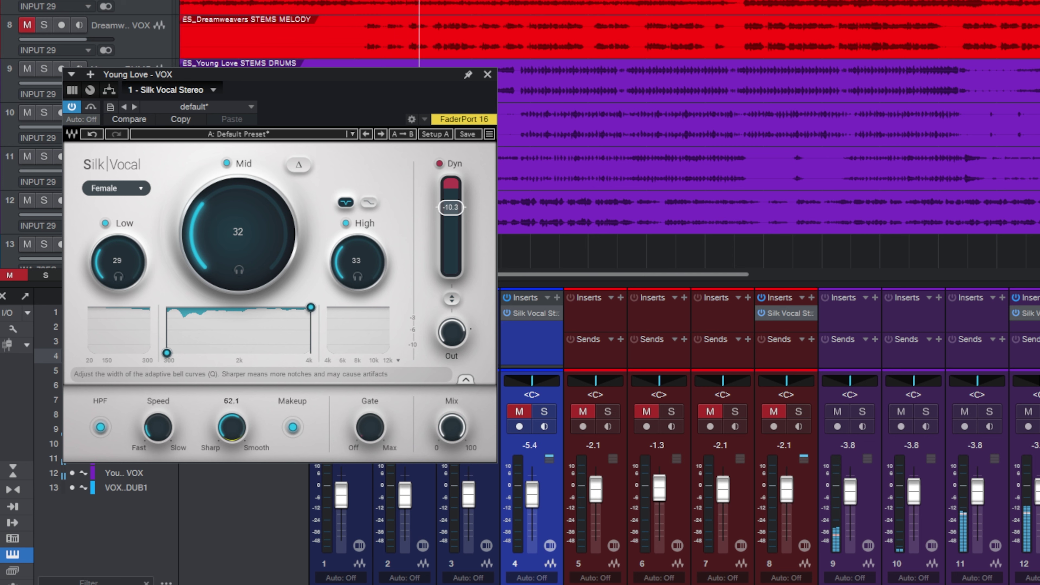
{"action": "left_click_drag", "start_coordinate": [238, 232], "coordinate": [238, 207]}
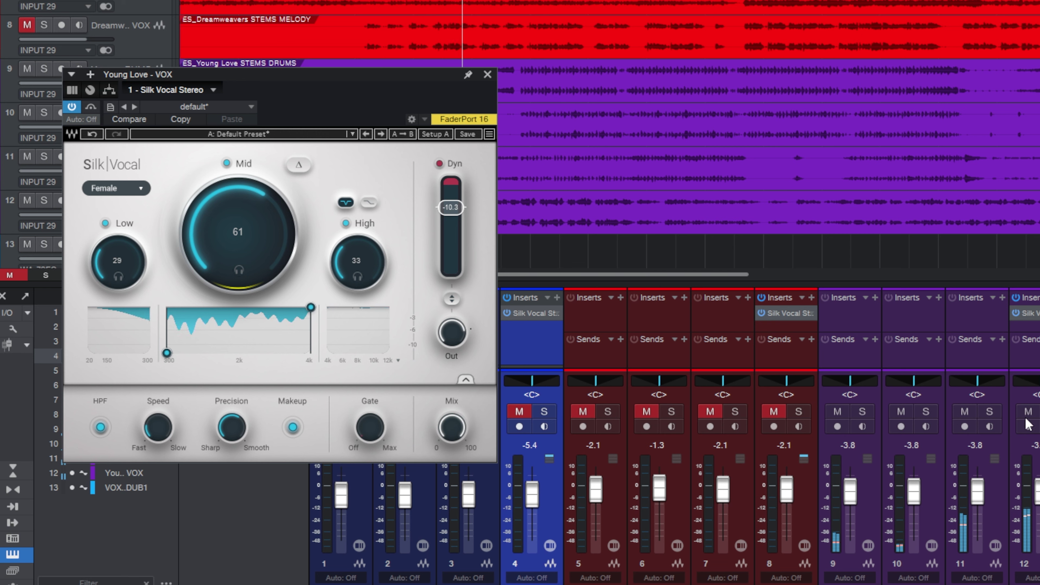
Step: Solo the Young Love vocal, bring the mid-range's upper limit below 3k and reduce Mid to 17
{"action": "left_click", "coordinate": [1039, 412]}
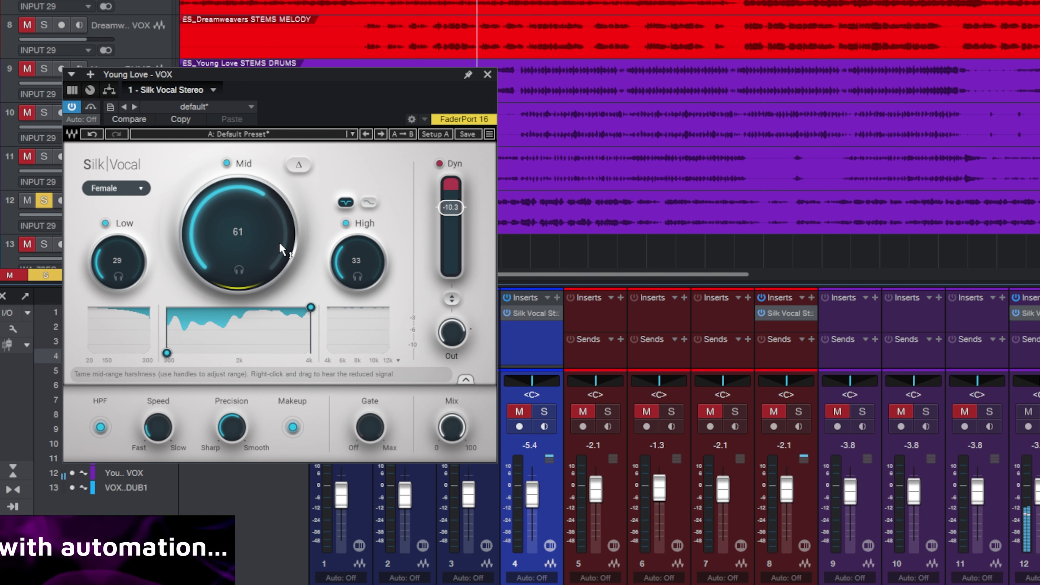
{"action": "left_click_drag", "start_coordinate": [278, 246], "coordinate": [238, 221]}
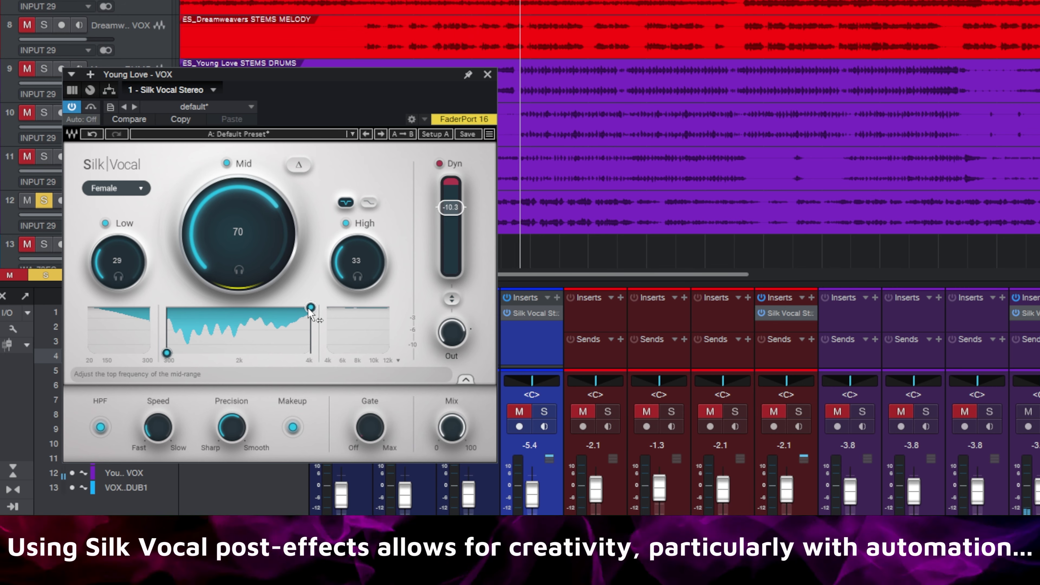
{"action": "left_click_drag", "start_coordinate": [311, 307], "coordinate": [263, 307]}
{"action": "left_click_drag", "start_coordinate": [270, 215], "coordinate": [271, 254]}
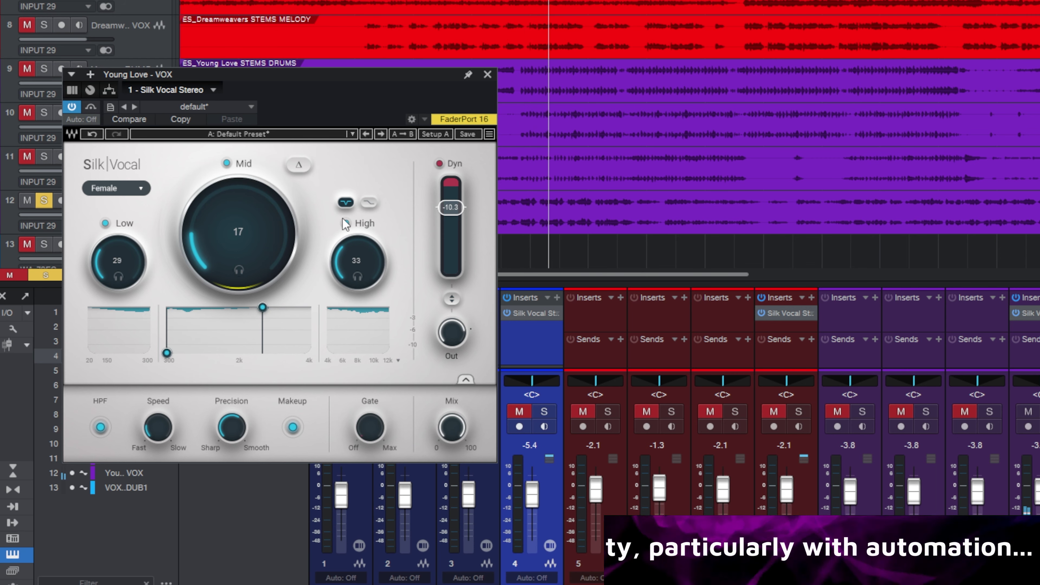
Step: Set High to 19 and Low to 29, move Speed toward Slow and end the Young Love vocal's solo
{"action": "mouse_move", "coordinate": [357, 258]}
{"action": "left_mouse_down"}
{"action": "mouse_move", "coordinate": [356, 218]}
{"action": "mouse_move", "coordinate": [356, 252]}
{"action": "left_mouse_up"}
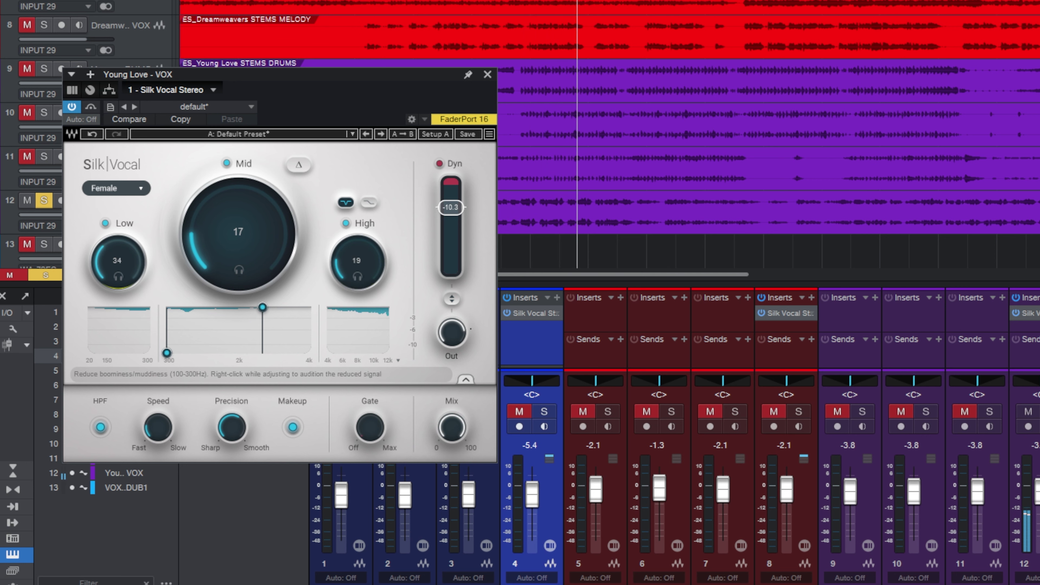
{"action": "mouse_move", "coordinate": [117, 262]}
{"action": "left_mouse_down"}
{"action": "mouse_move", "coordinate": [117, 232]}
{"action": "mouse_move", "coordinate": [118, 264]}
{"action": "left_mouse_up"}
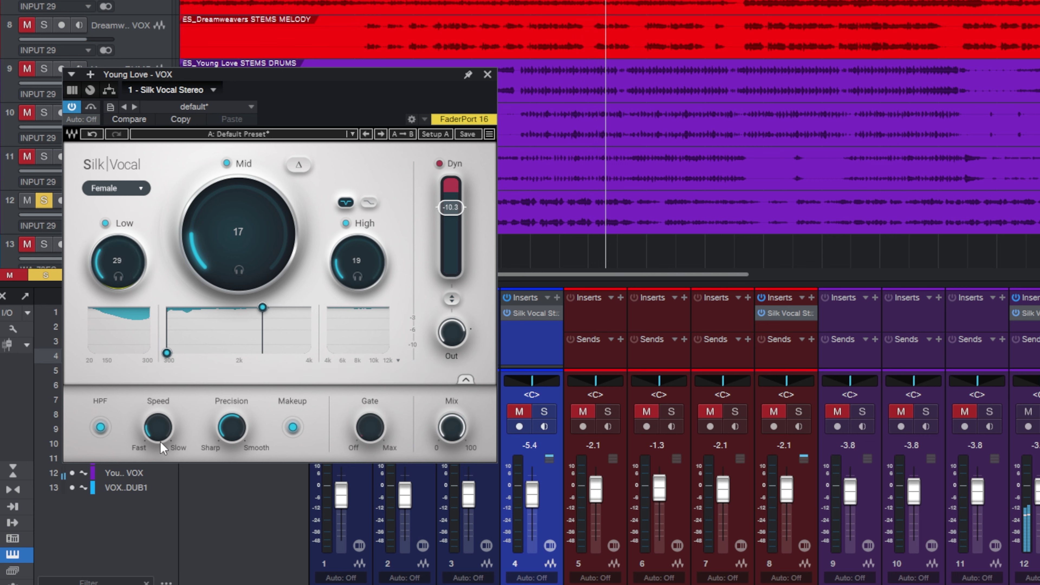
{"action": "left_click_drag", "start_coordinate": [159, 434], "coordinate": [159, 434]}
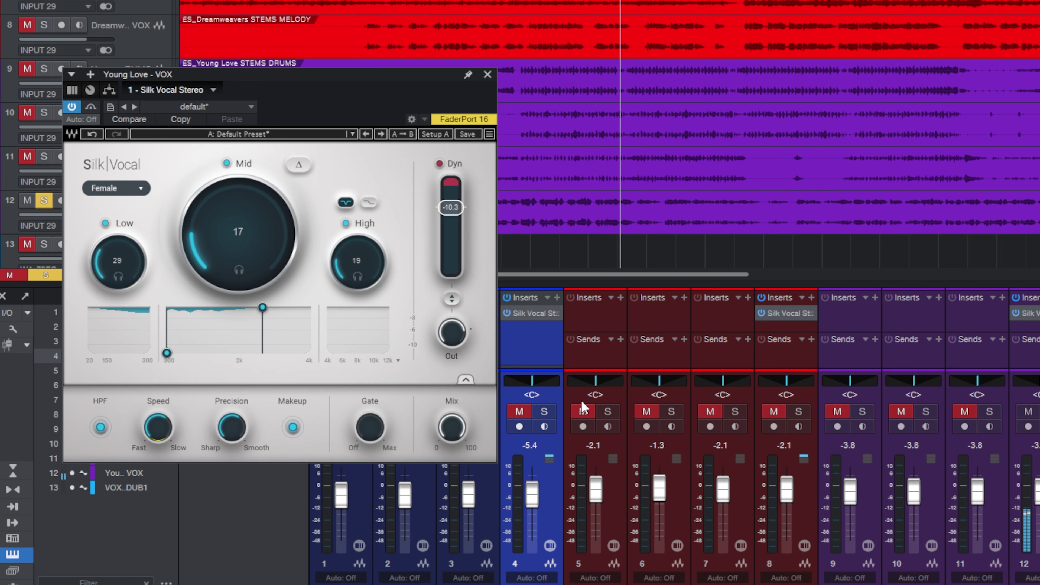
{"action": "left_click", "coordinate": [1039, 412]}
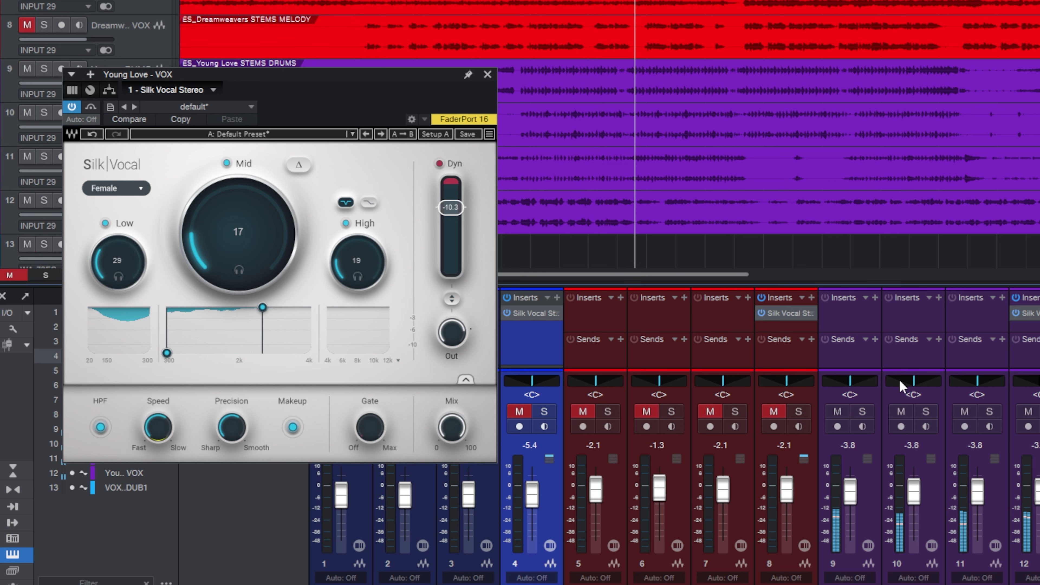
Step: Set Mid to 22 and Low to 19, and move Speed back toward Fast
{"action": "left_click_drag", "start_coordinate": [218, 243], "coordinate": [216, 246]}
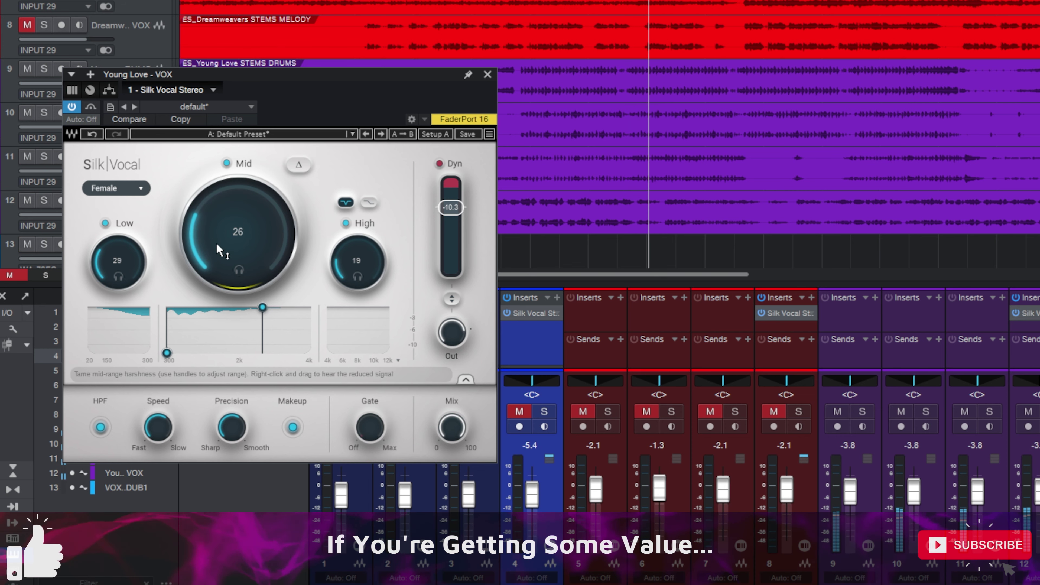
{"action": "left_click_drag", "start_coordinate": [152, 438], "coordinate": [152, 472]}
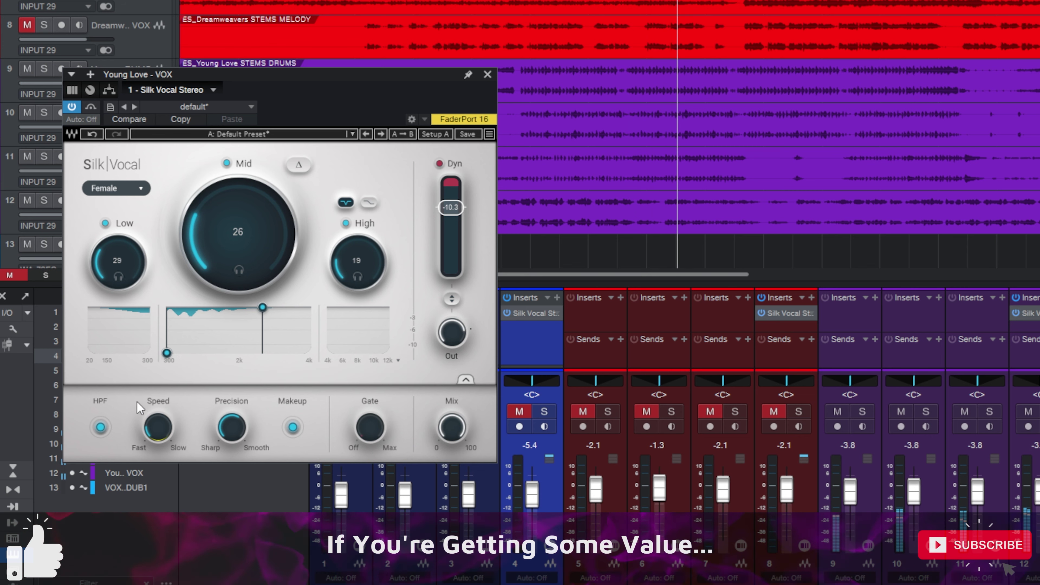
{"action": "left_click_drag", "start_coordinate": [119, 254], "coordinate": [119, 265]}
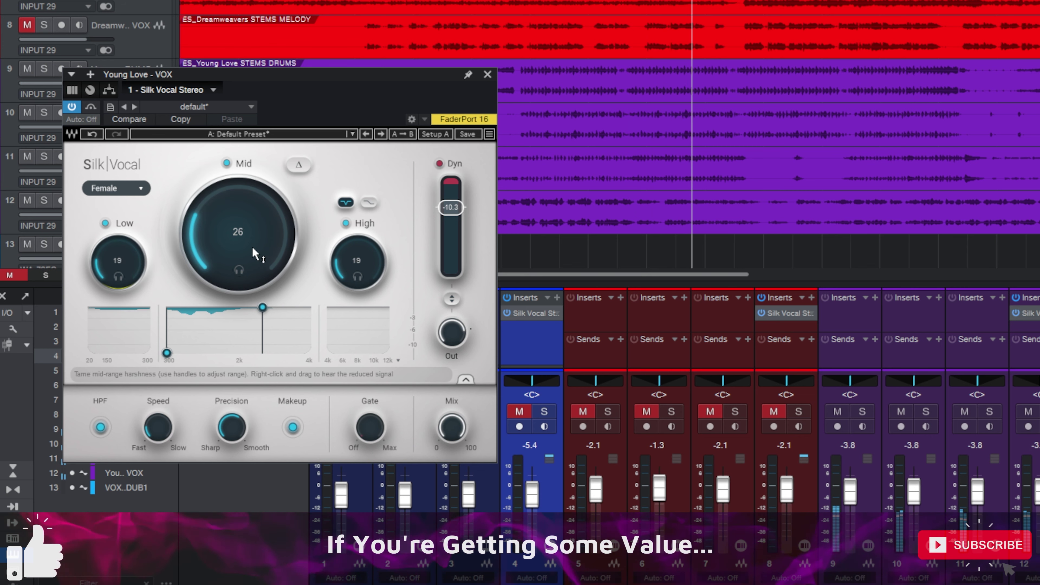
{"action": "left_click_drag", "start_coordinate": [253, 250], "coordinate": [259, 266]}
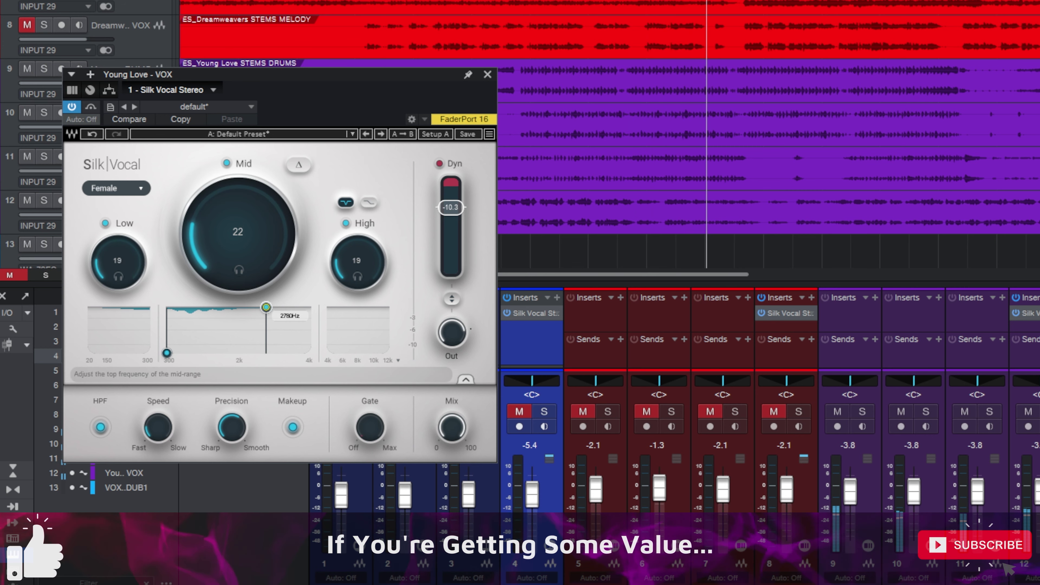
Step: Raise the mid-range's upper limit to about 3.3k and set High to 15, Mid to 28, Low to 44 and Dyn to -12.1
{"action": "left_click_drag", "start_coordinate": [263, 308], "coordinate": [289, 308]}
{"action": "left_click_drag", "start_coordinate": [346, 265], "coordinate": [346, 269]}
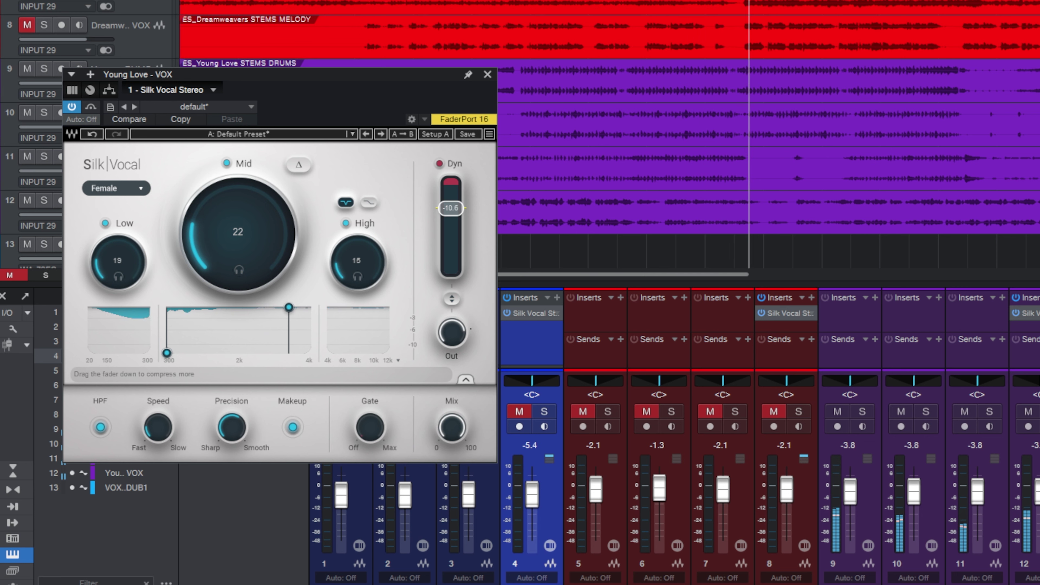
{"action": "left_click_drag", "start_coordinate": [451, 208], "coordinate": [451, 206]}
{"action": "mouse_move", "coordinate": [245, 229]}
{"action": "left_mouse_down"}
{"action": "mouse_move", "coordinate": [245, 212]}
{"action": "mouse_move", "coordinate": [246, 221]}
{"action": "left_mouse_up"}
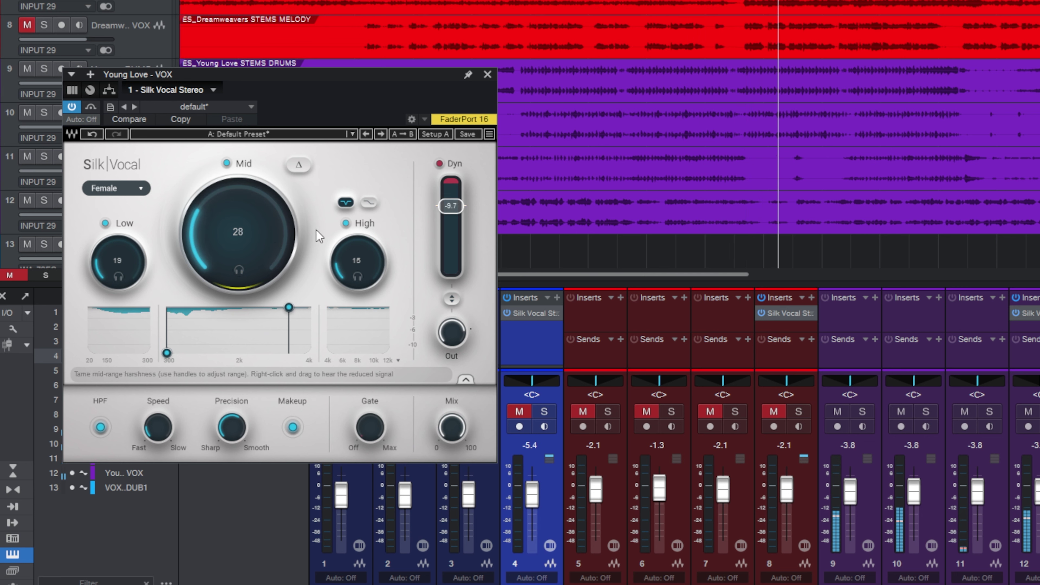
{"action": "left_click_drag", "start_coordinate": [451, 206], "coordinate": [451, 212]}
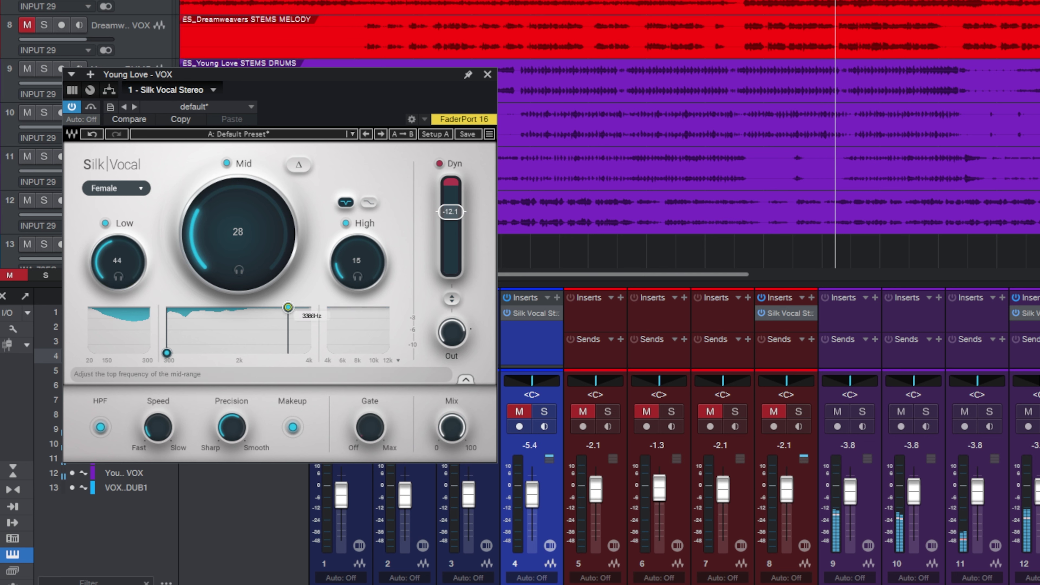
Step: Bring the mid-range's upper limit below 3k, raise Mid to 73 and reduce the Young Love vocal's Mix to 39.0%
{"action": "left_click_drag", "start_coordinate": [289, 307], "coordinate": [364, 338]}
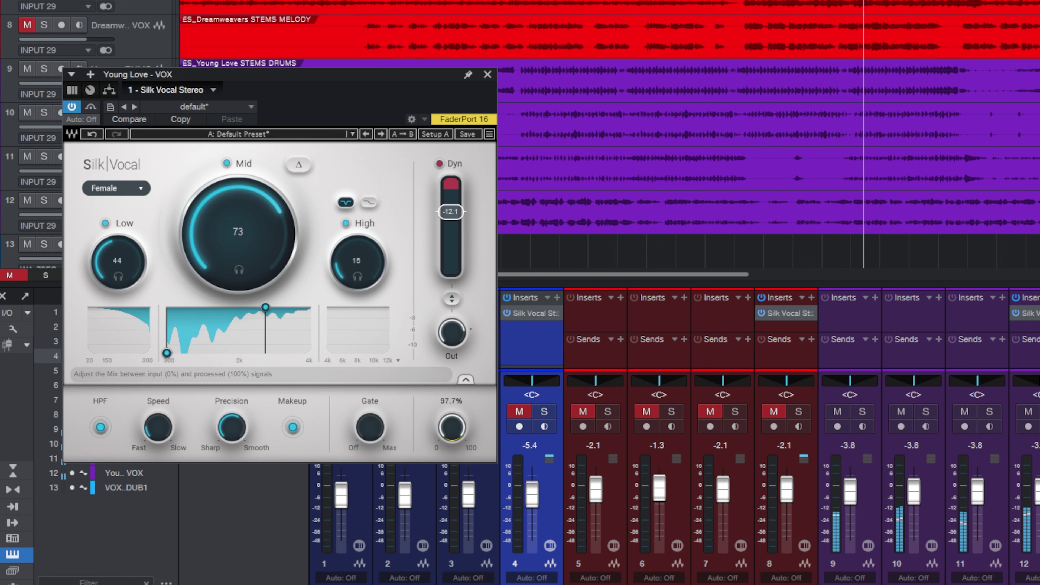
{"action": "left_click_drag", "start_coordinate": [452, 427], "coordinate": [447, 475]}
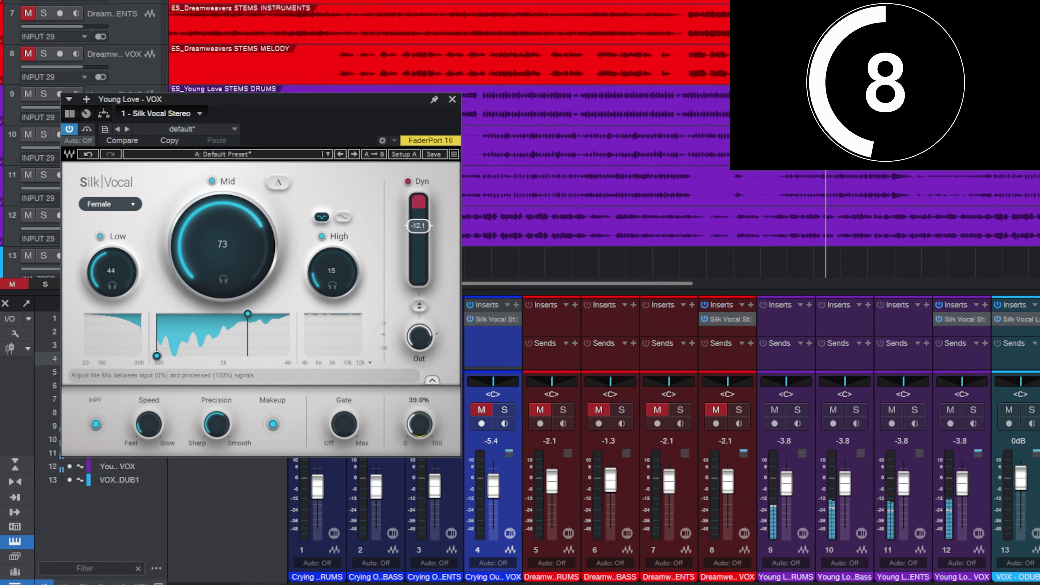
{"action": "left_click_drag", "start_coordinate": [419, 434], "coordinate": [366, 416]}
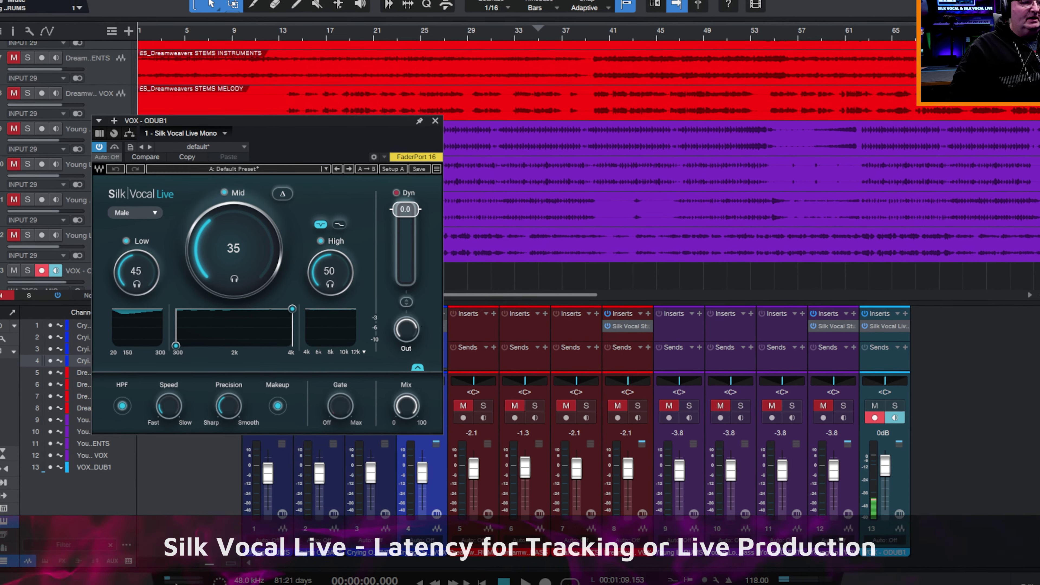
Step: Open the Performance Monitor, compare the latency of Silk Vocal Live Mono with the Silk Vocal Stereo inserts and close it
{"action": "left_click", "coordinate": [187, 570]}
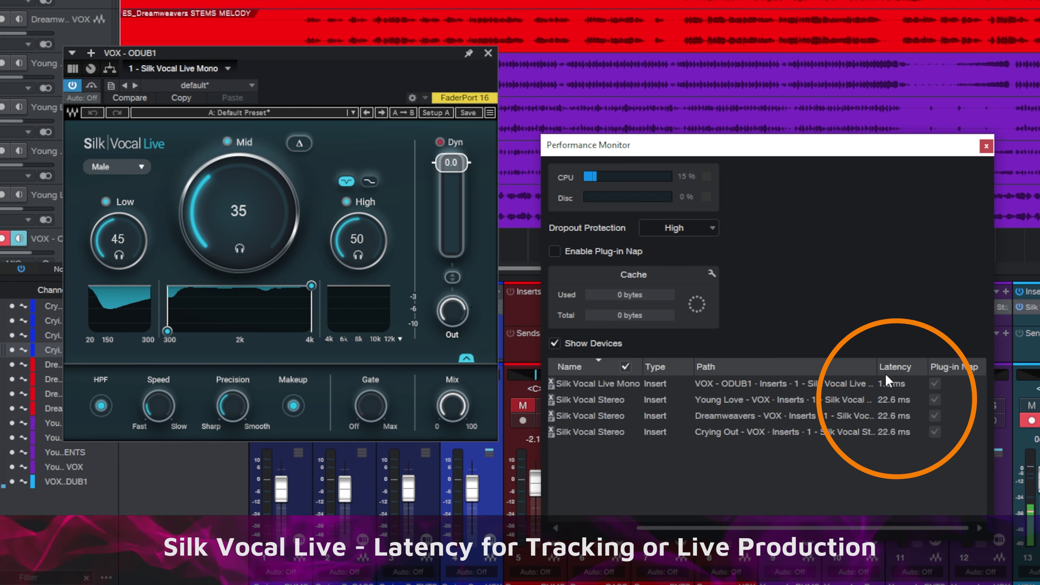
{"action": "left_click", "coordinate": [986, 146]}
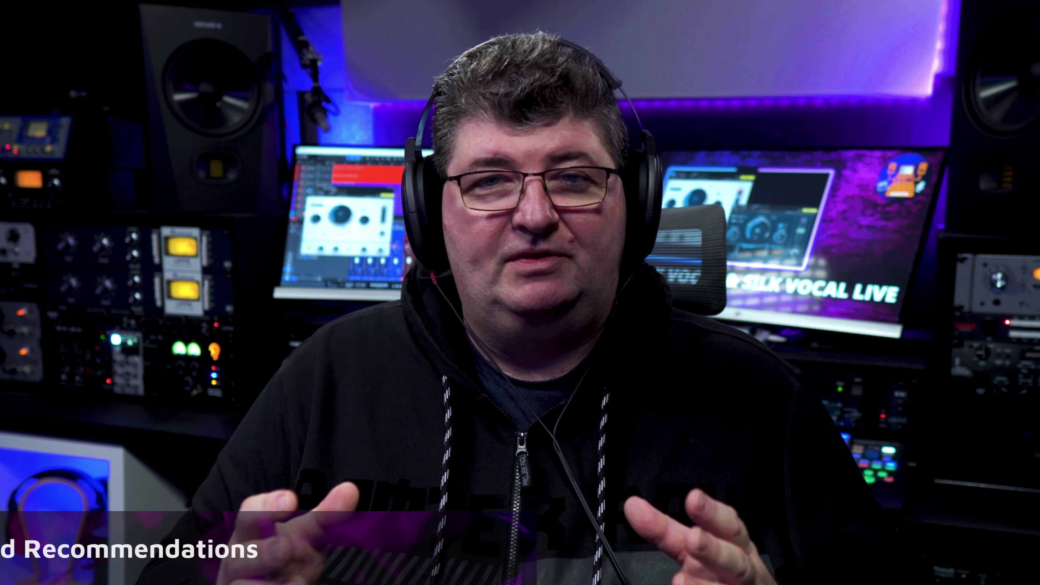